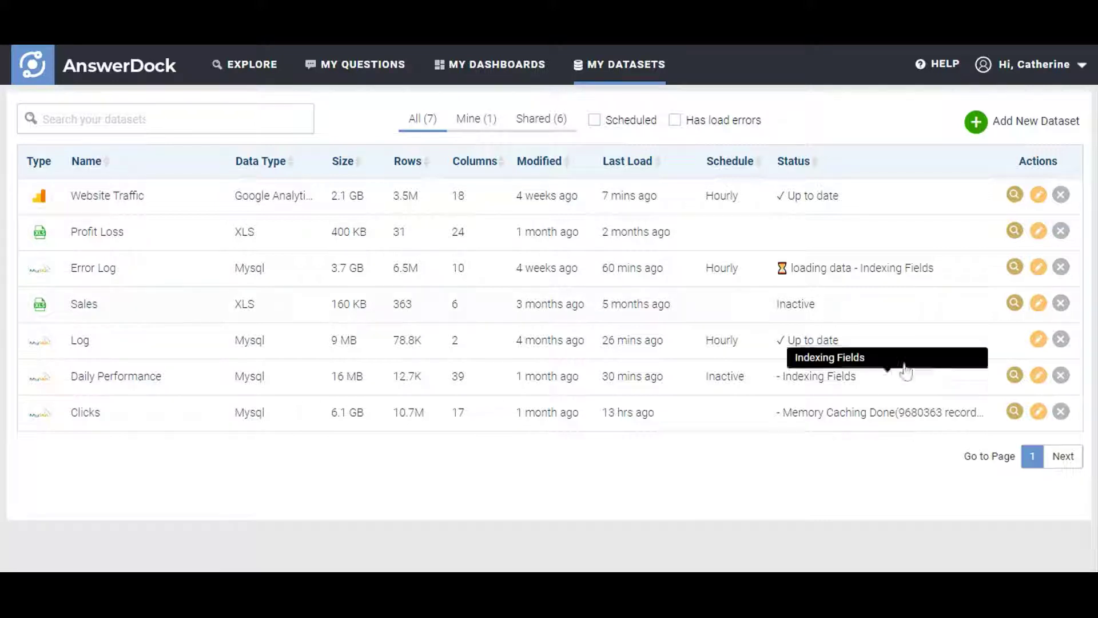
# Start adding a new dataset with Mysql as the connection type.
pyautogui.click(1037, 121)
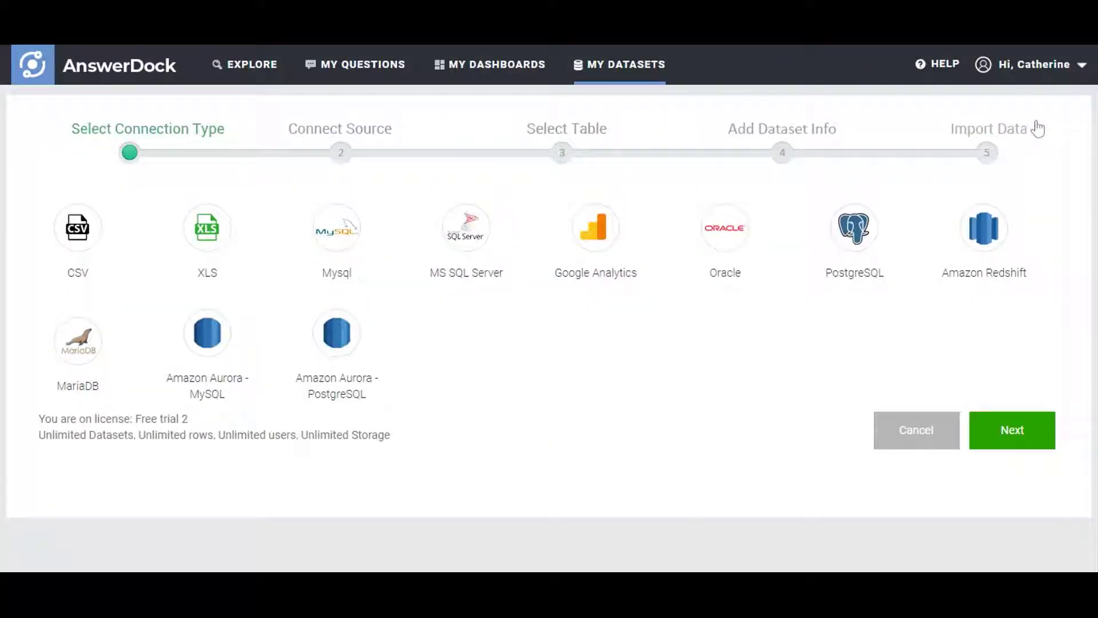
pyautogui.click(358, 252)
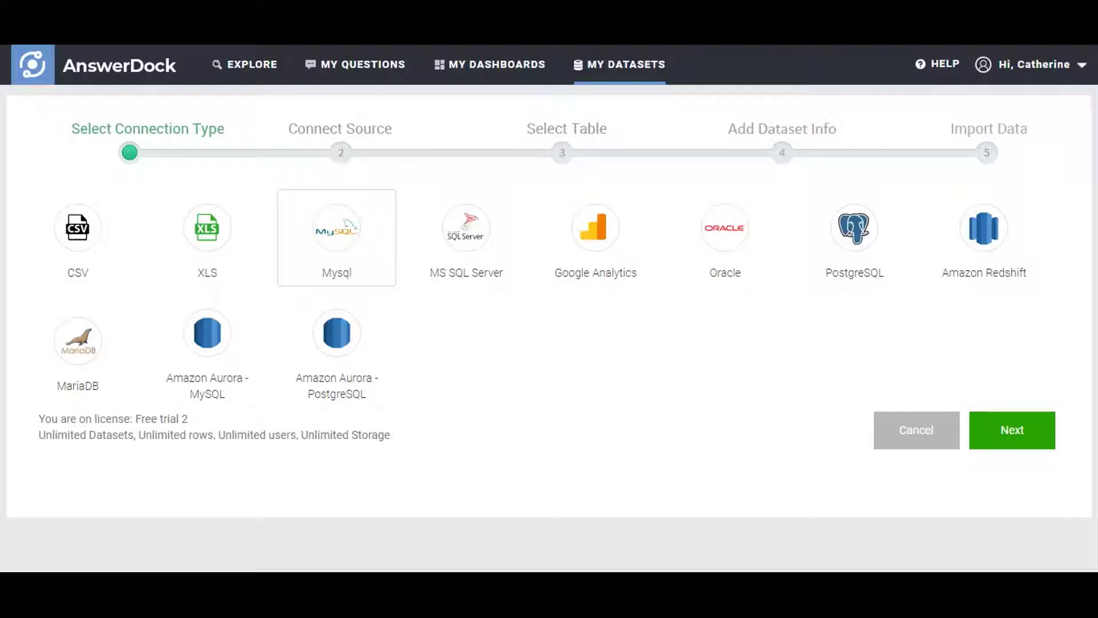
pyautogui.click(1004, 442)
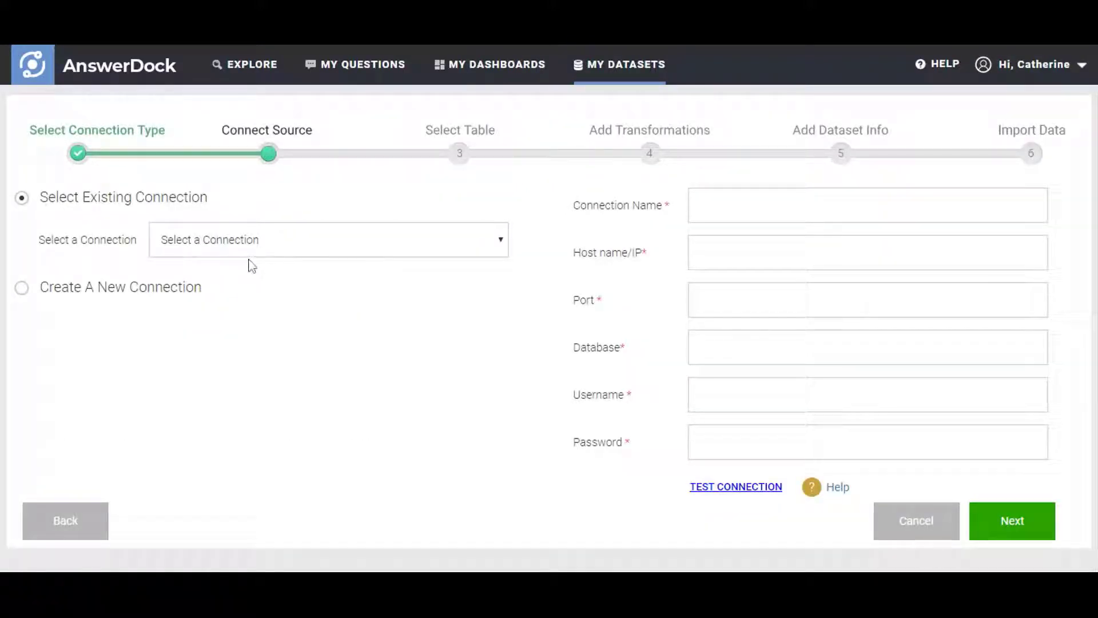
# Choose the existing connection My Company MYSQL, test it, and continue to table selection.
pyautogui.click(235, 279)
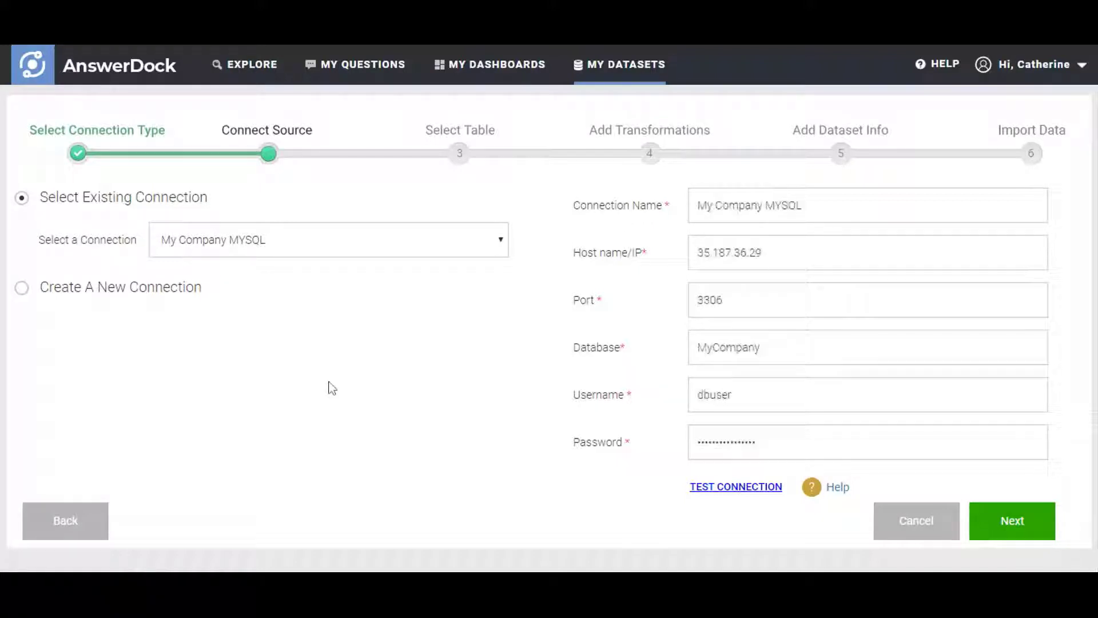
pyautogui.click(739, 489)
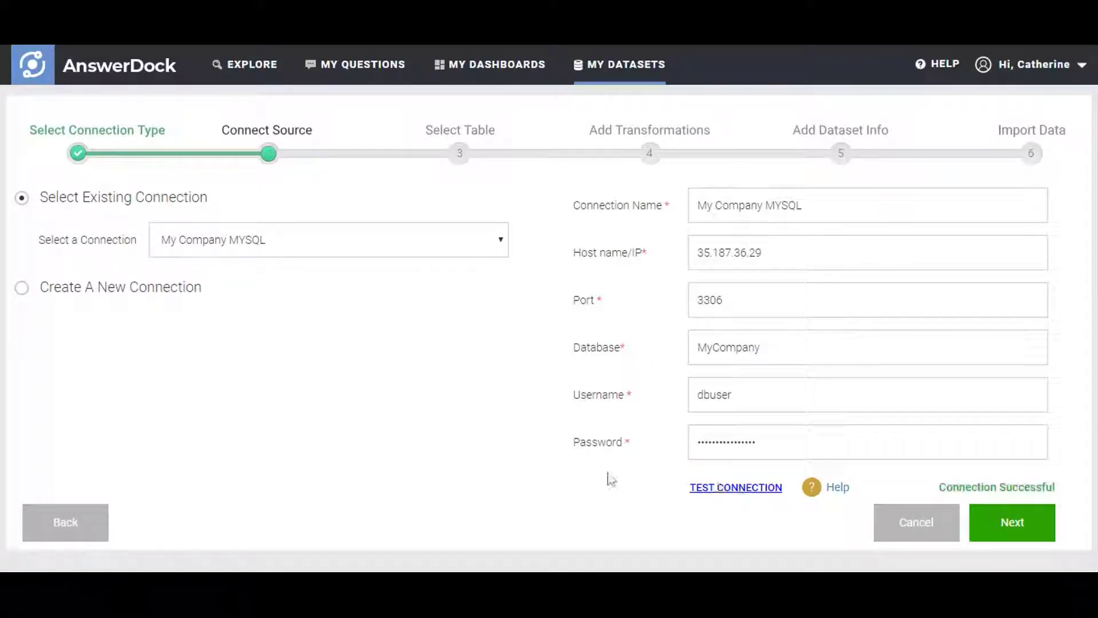
pyautogui.click(980, 520)
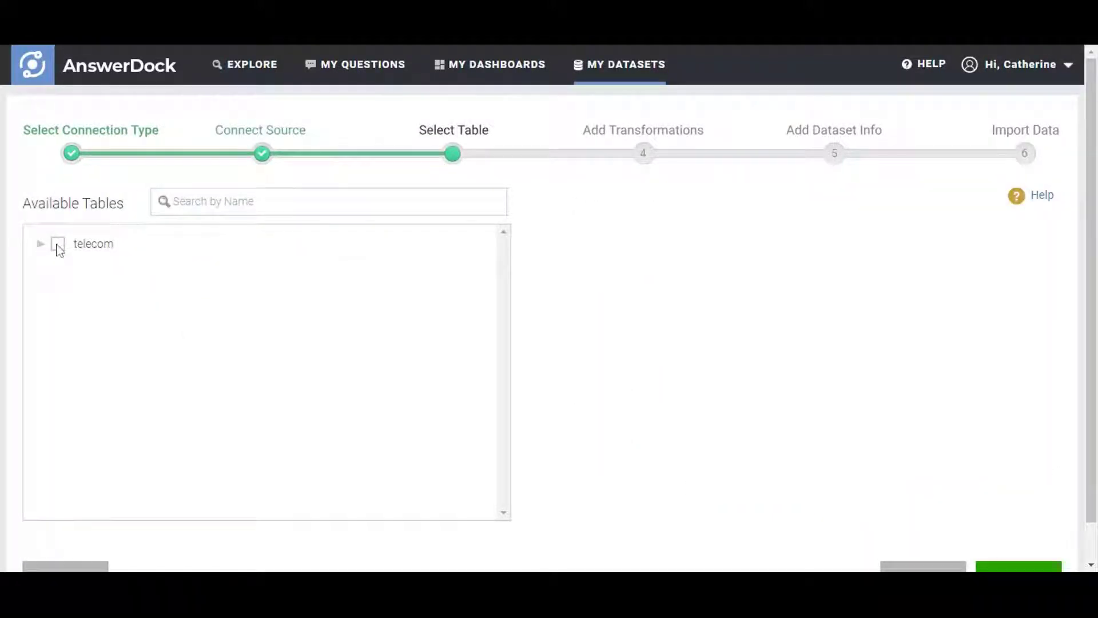
# Select the telecom table with all its columns for import and review the column list.
pyautogui.click(57, 245)
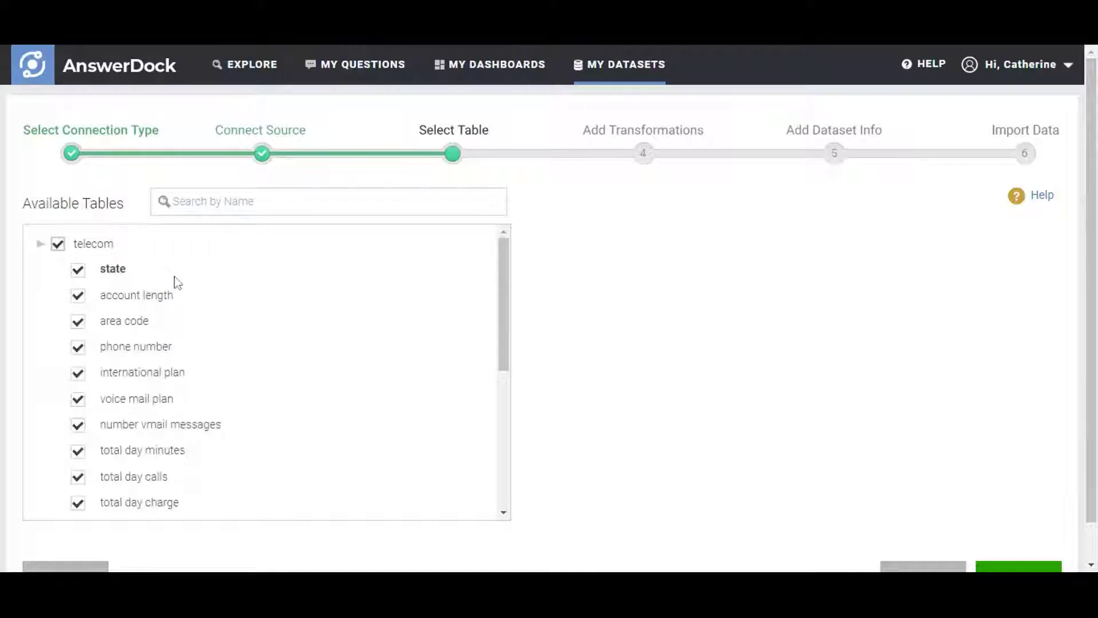
pyautogui.scroll(-3, 165, 278)
pyautogui.scroll(-3, 165, 280)
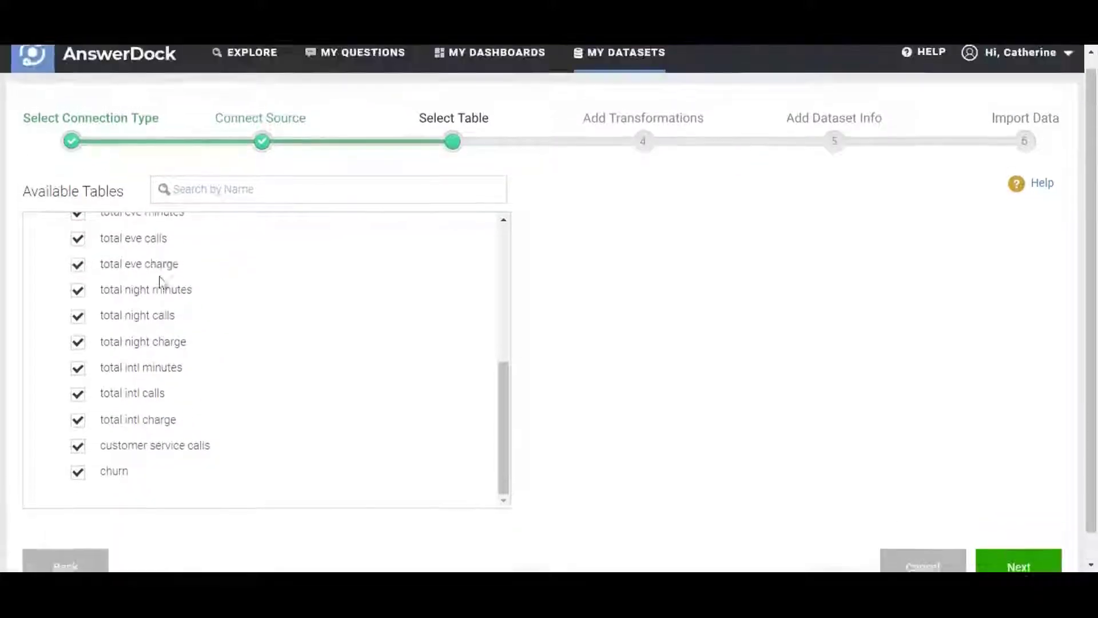
pyautogui.scroll(6, 311, 326)
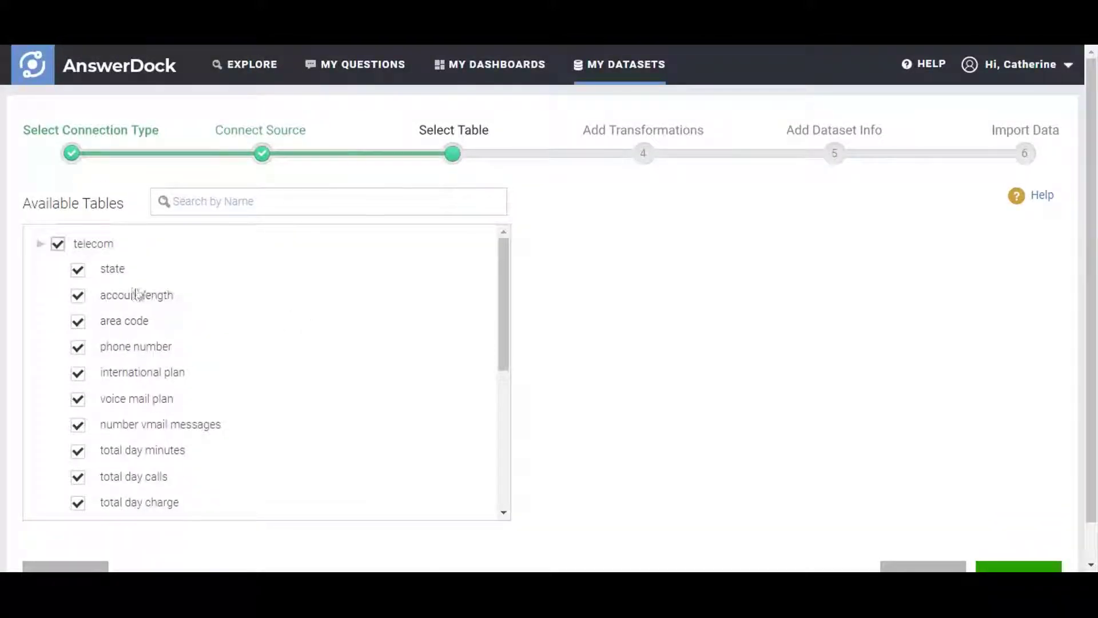
pyautogui.scroll(-6, 136, 296)
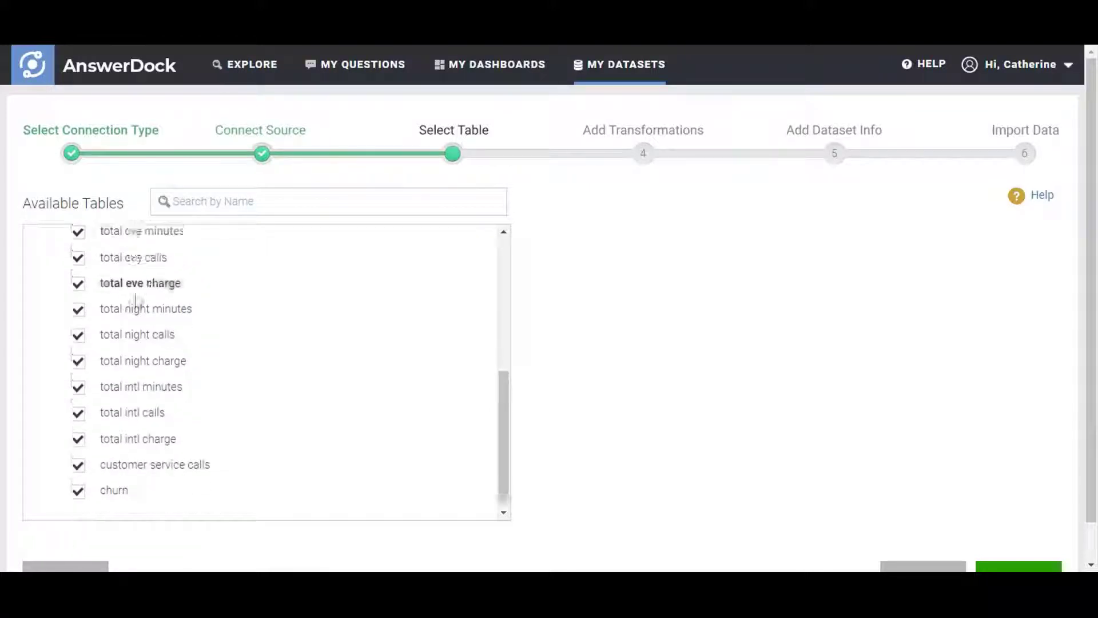
# Try excluding the total intl charge and total intl calls columns from the import, restoring both selections.
pyautogui.click(82, 432)
pyautogui.click(81, 407)
pyautogui.click(82, 432)
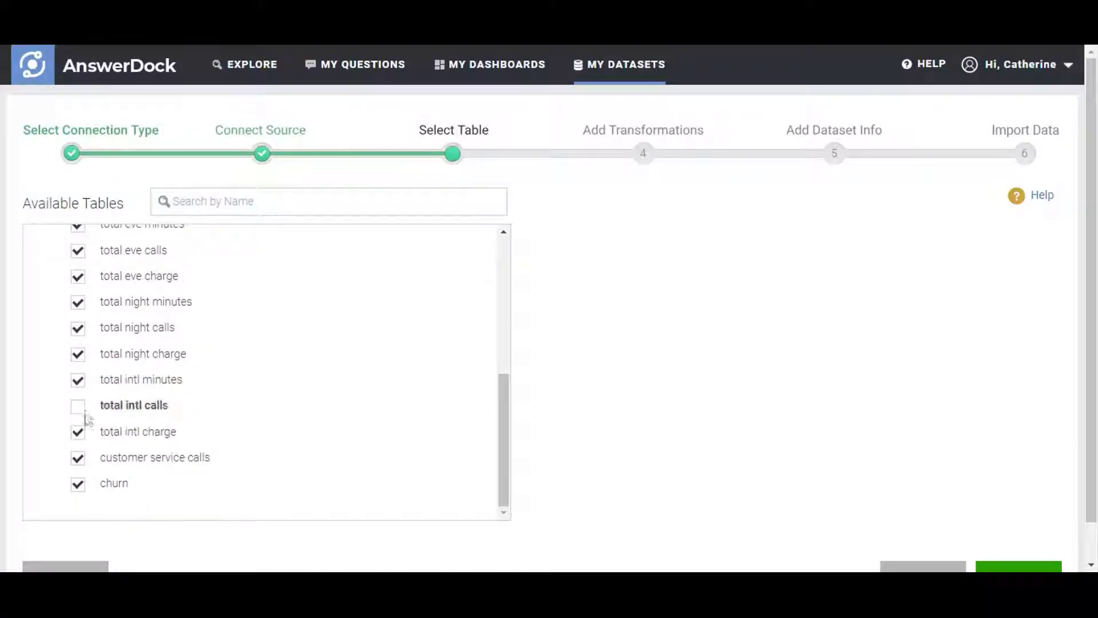
pyautogui.click(82, 408)
# Continue to the transformations stage and save a data filter where state DOES NOT EQUAL OH,FL.
pyautogui.scroll(-1, 1023, 540)
pyautogui.click(1020, 542)
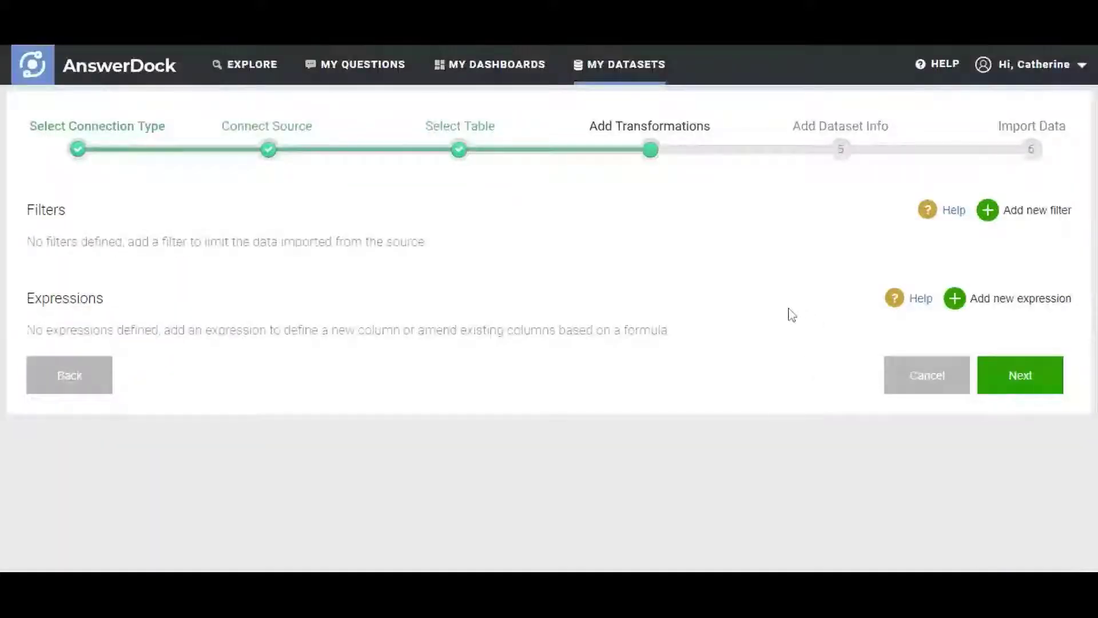
pyautogui.click(1032, 217)
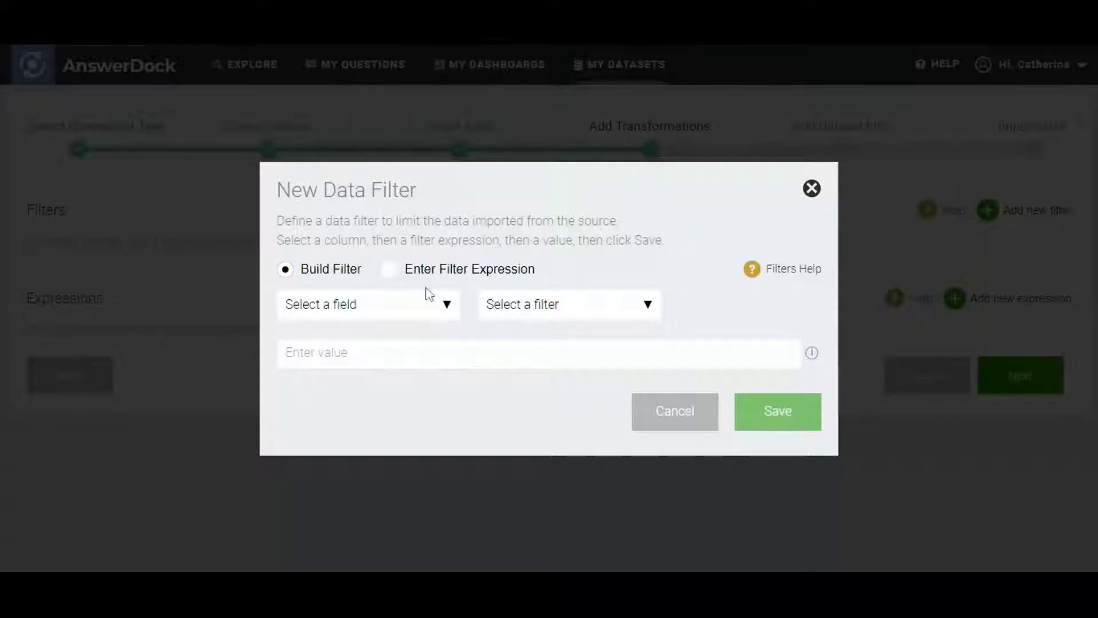
pyautogui.click(426, 288)
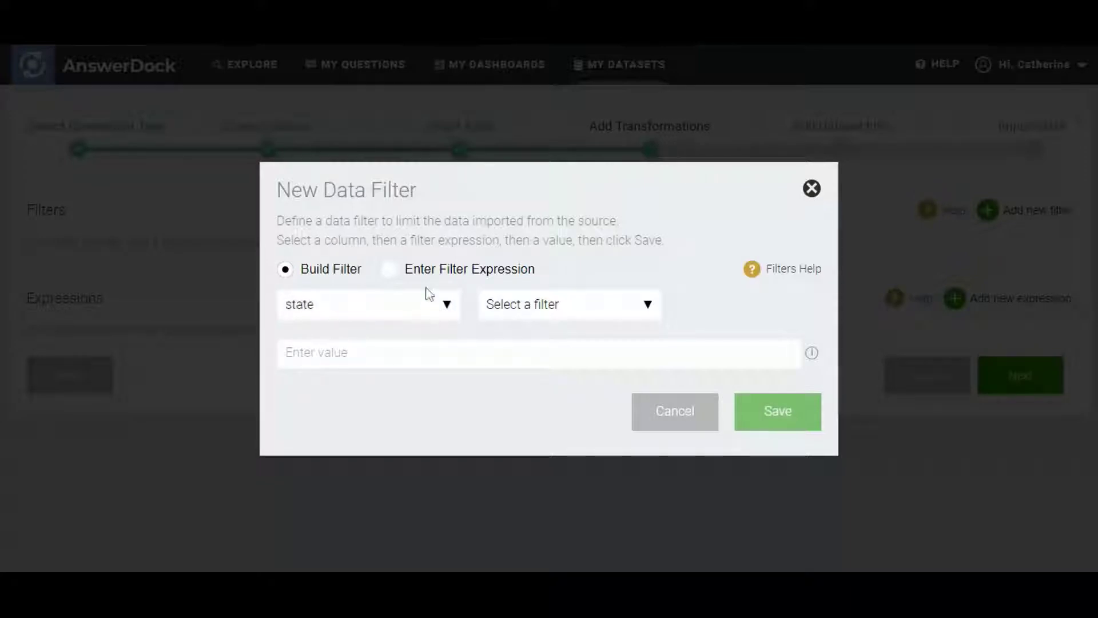
pyautogui.click(561, 296)
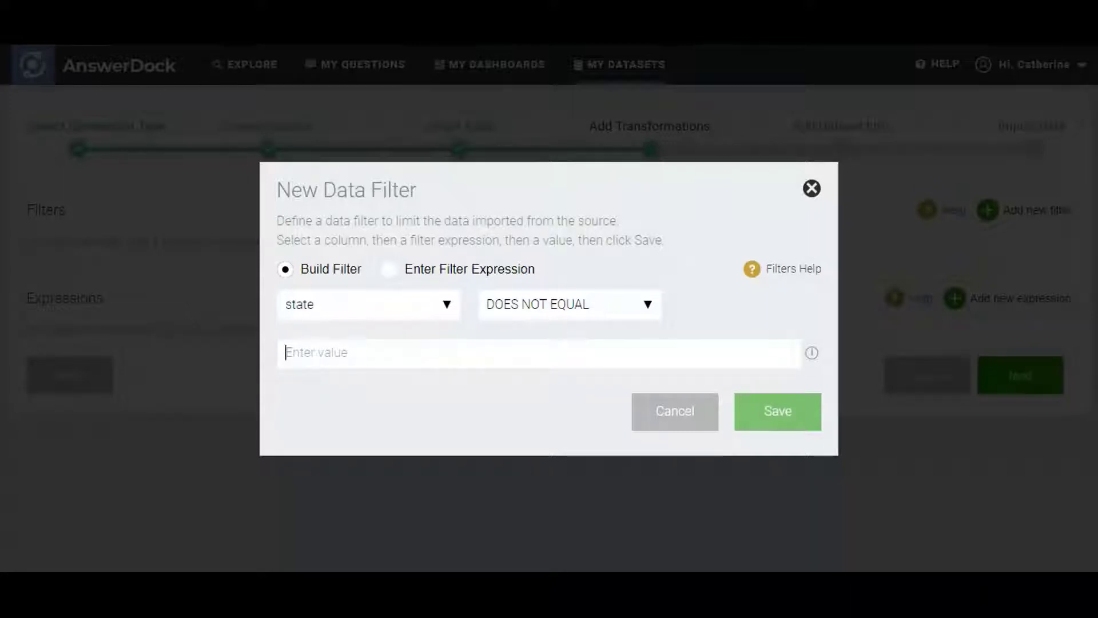
pyautogui.write('OH,FL')
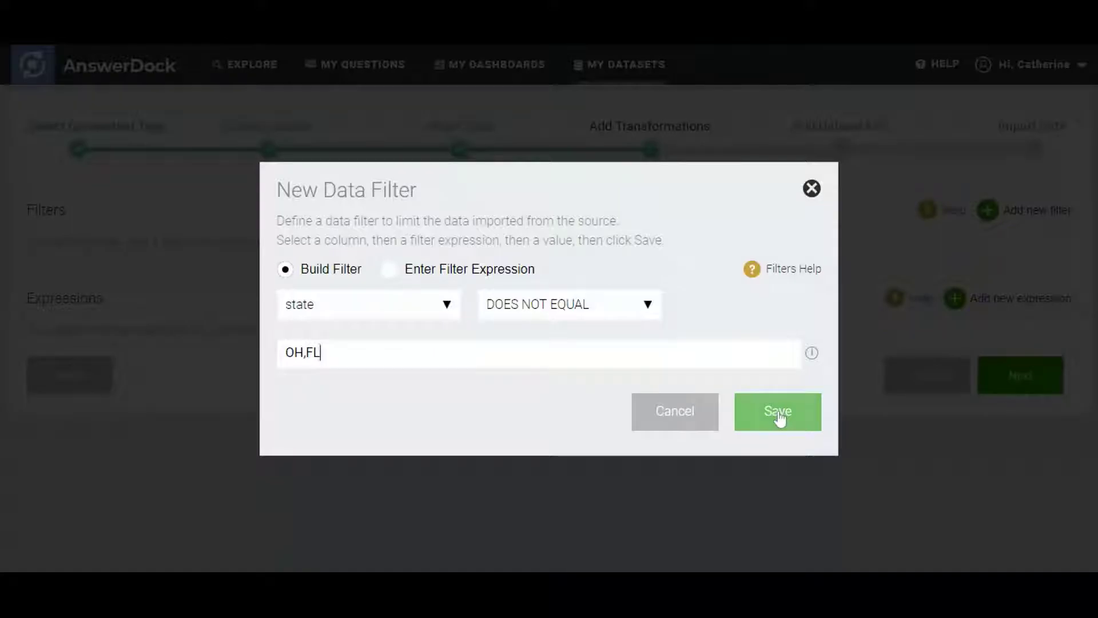
pyautogui.click(778, 413)
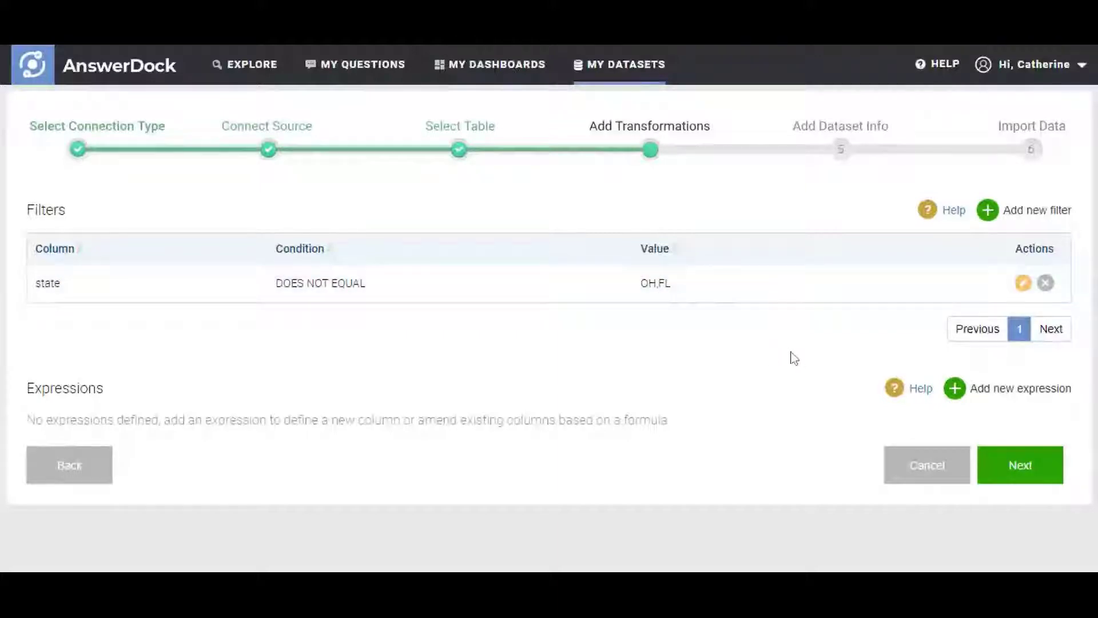
pyautogui.click(1021, 215)
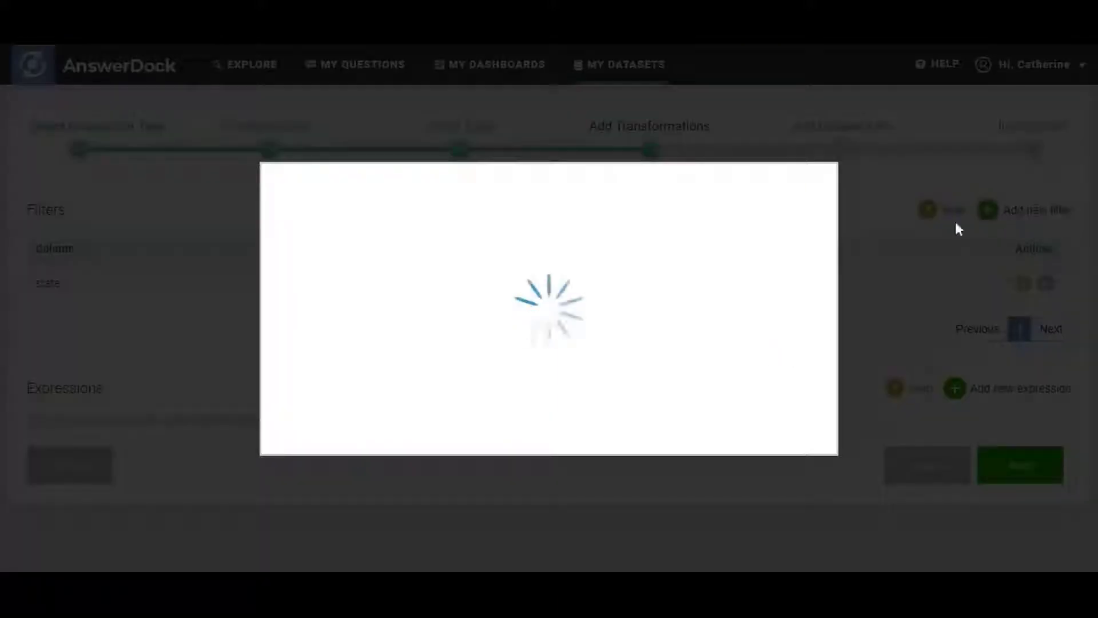
pyautogui.click(390, 270)
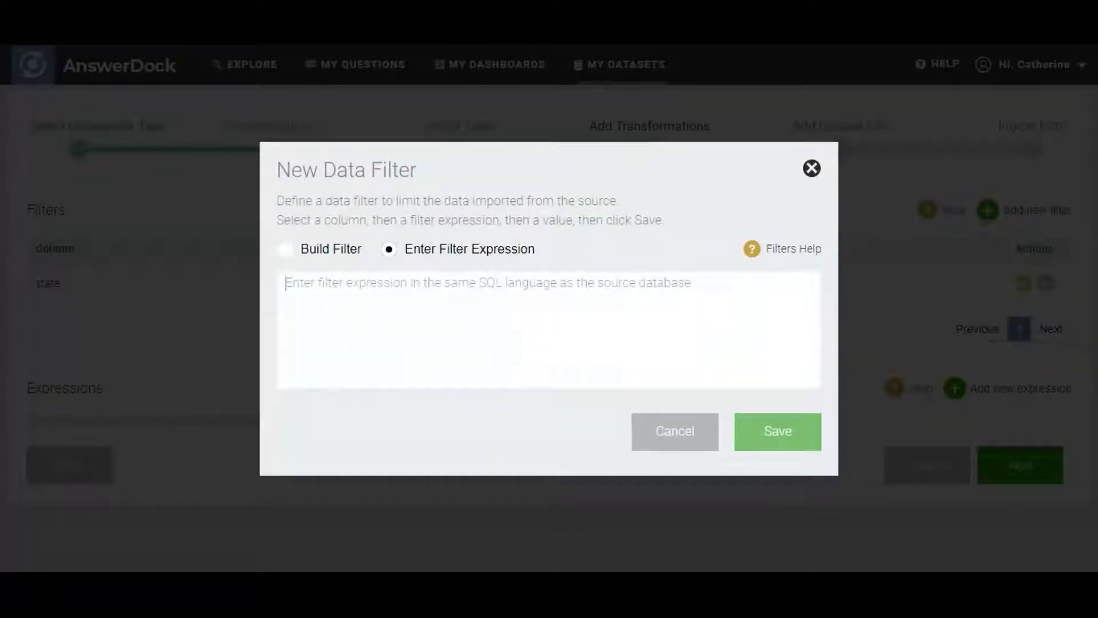
pyautogui.write('STATE')
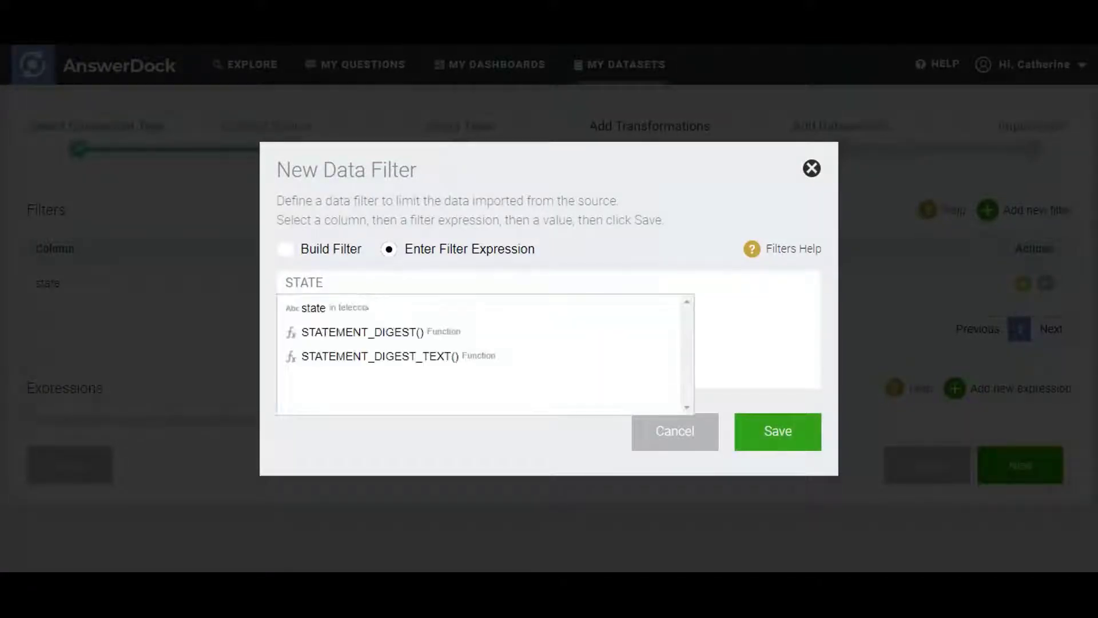
pyautogui.click(354, 311)
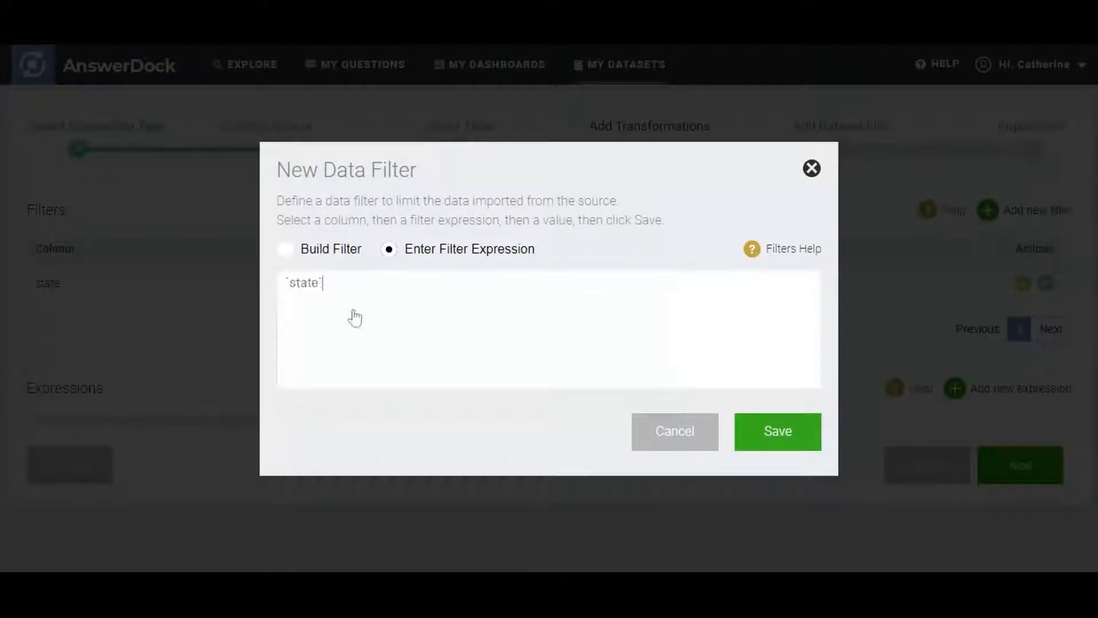
pyautogui.click(658, 445)
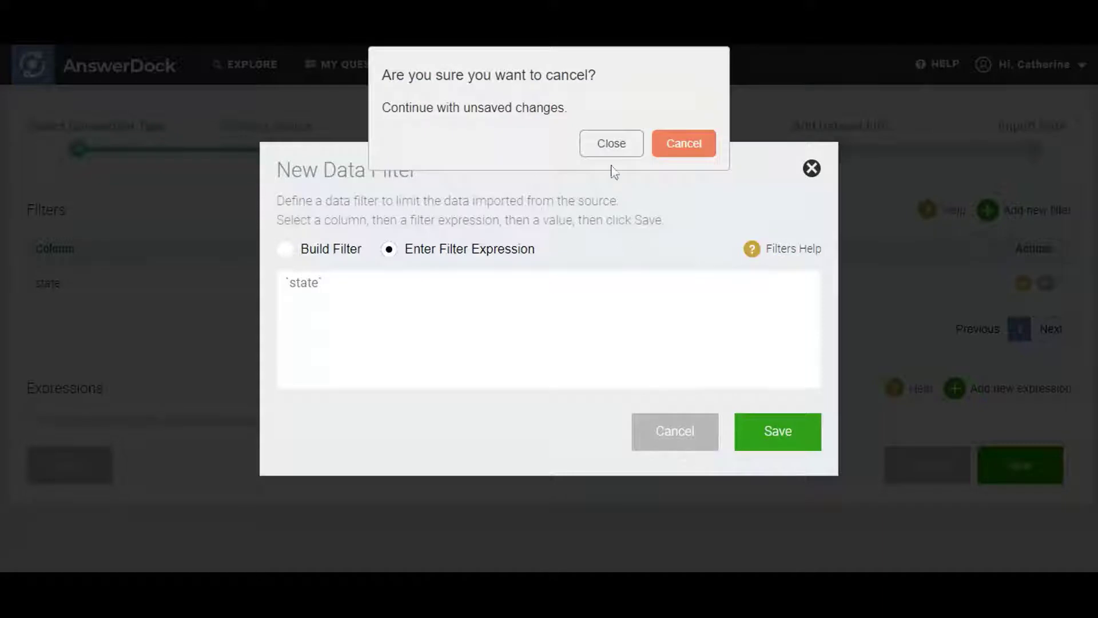
pyautogui.click(610, 143)
# Add an expression for the churn column, CASE WHEN `churn`='FALSE' THEN 0 ELSE 1 END, then validate and save it.
pyautogui.click(995, 397)
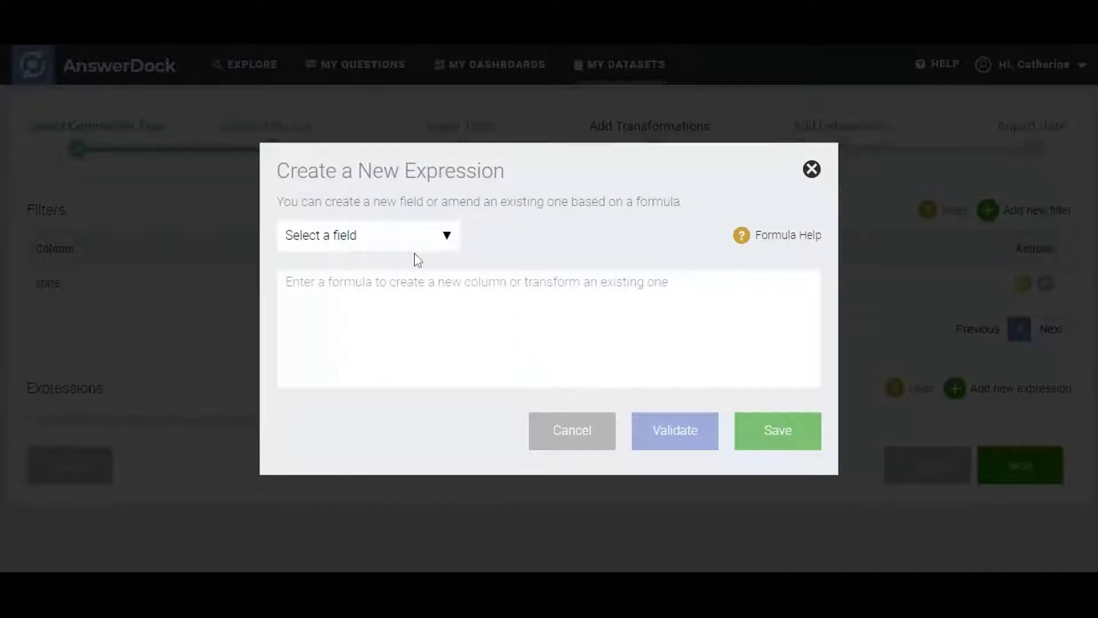
pyautogui.click(343, 236)
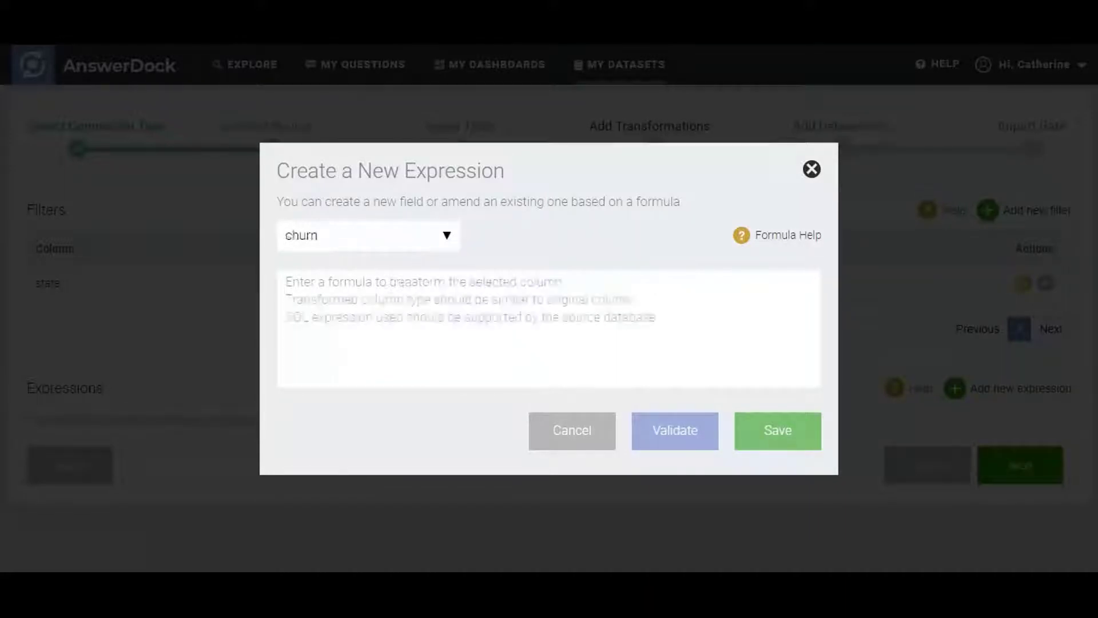
pyautogui.write('C')
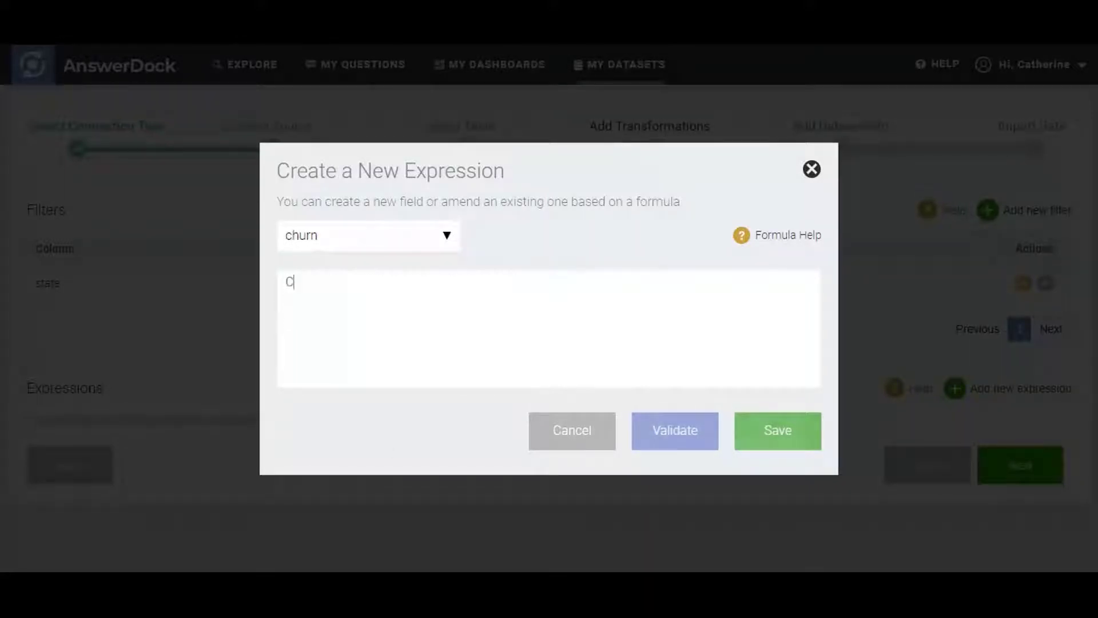
pyautogui.write('ASE WHEN CHU')
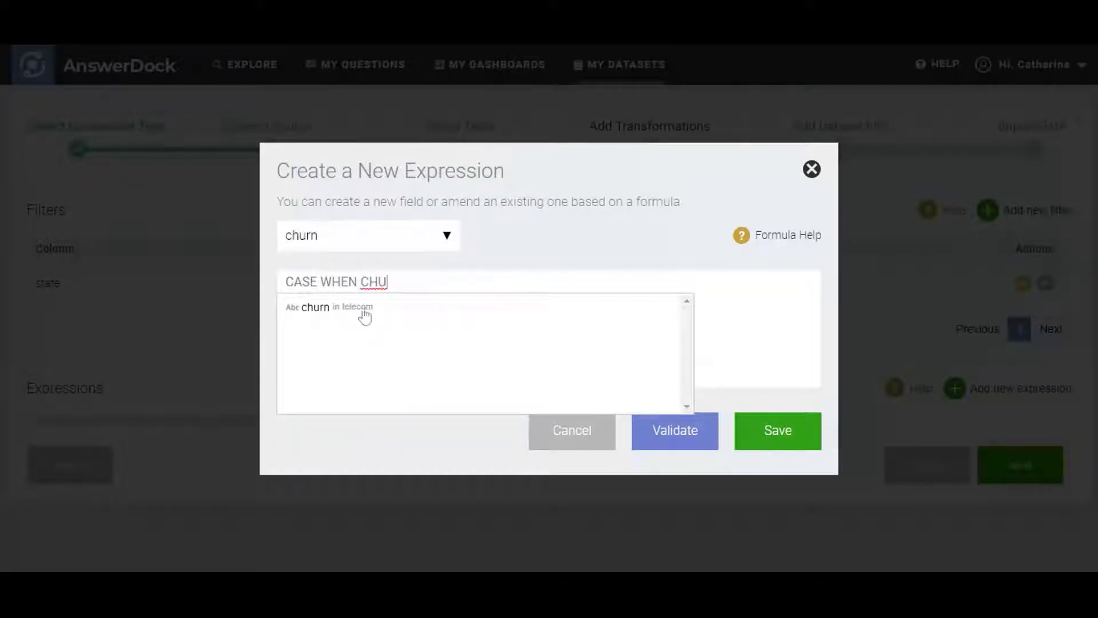
pyautogui.click(363, 312)
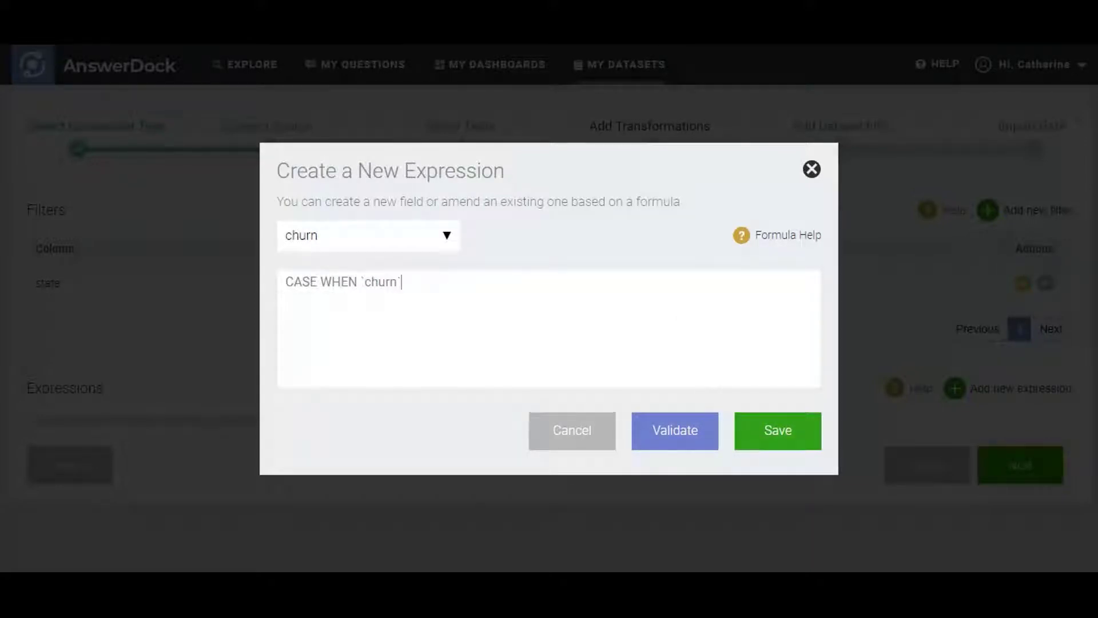
pyautogui.write("='FALSE' THEN 0 ELSE")
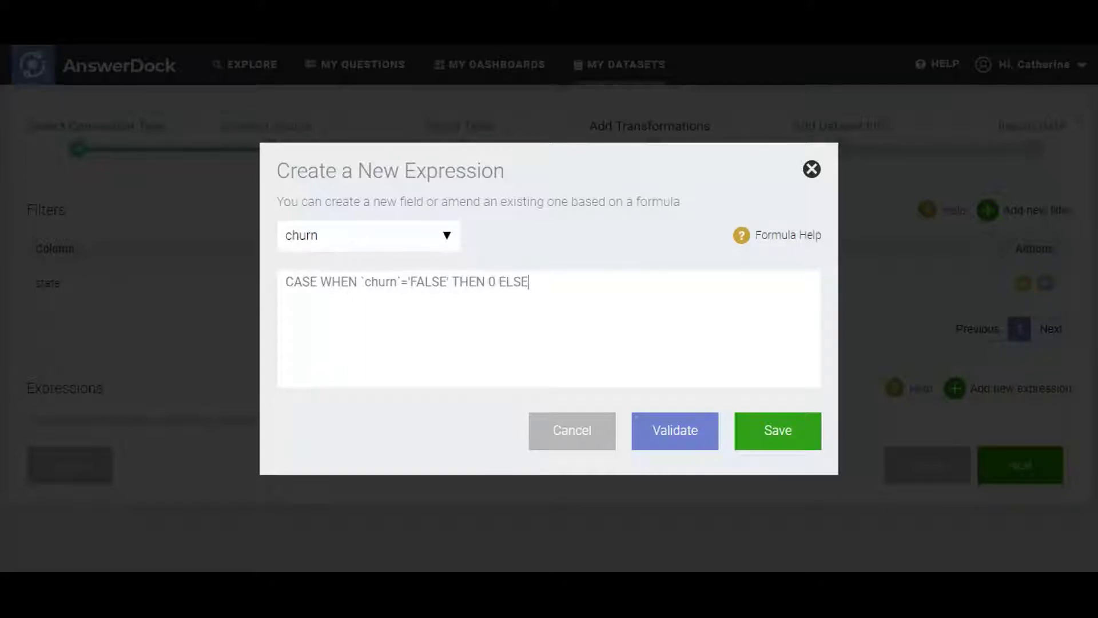
pyautogui.write(' 1 END')
pyautogui.click(680, 436)
pyautogui.click(772, 433)
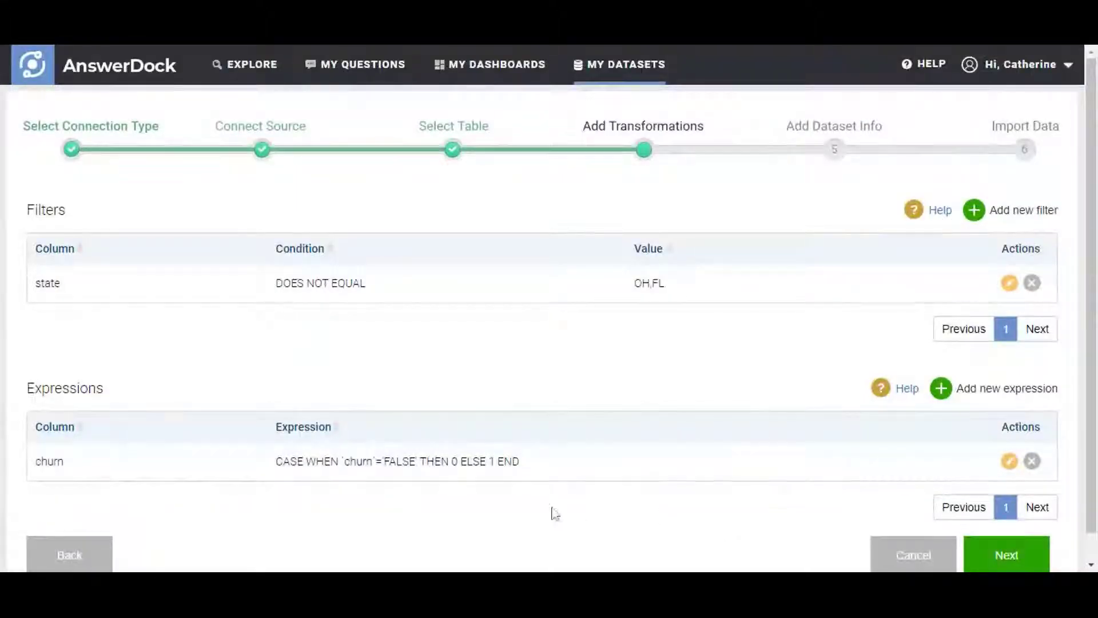
# Continue to the dataset info, enter the description "telecom data" and set the default geo field to state.
pyautogui.scroll(-1, 575, 507)
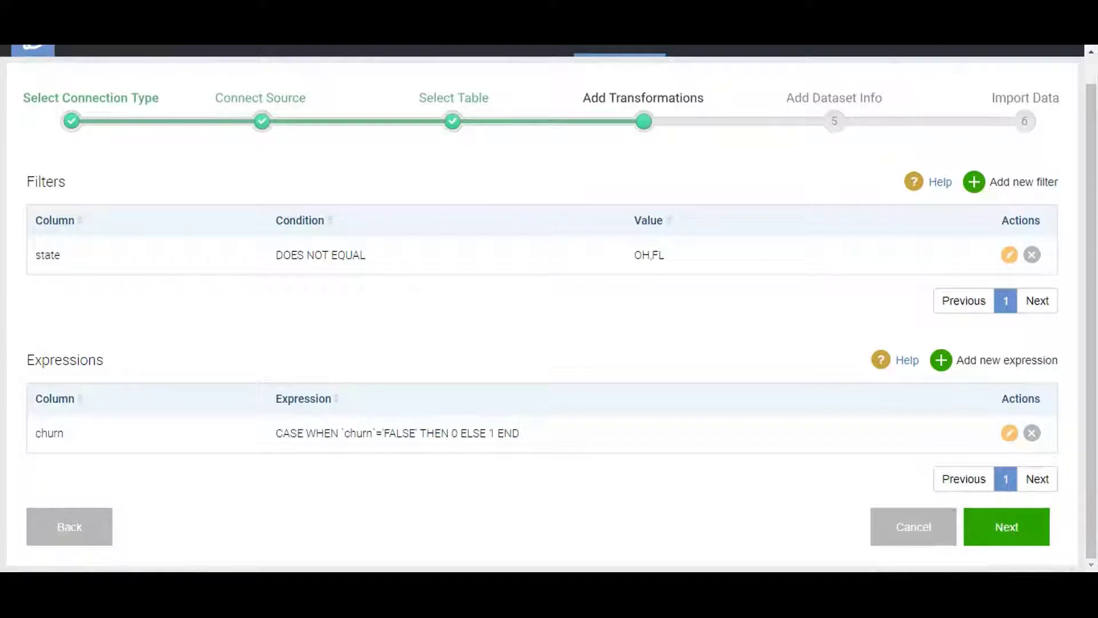
pyautogui.click(1010, 528)
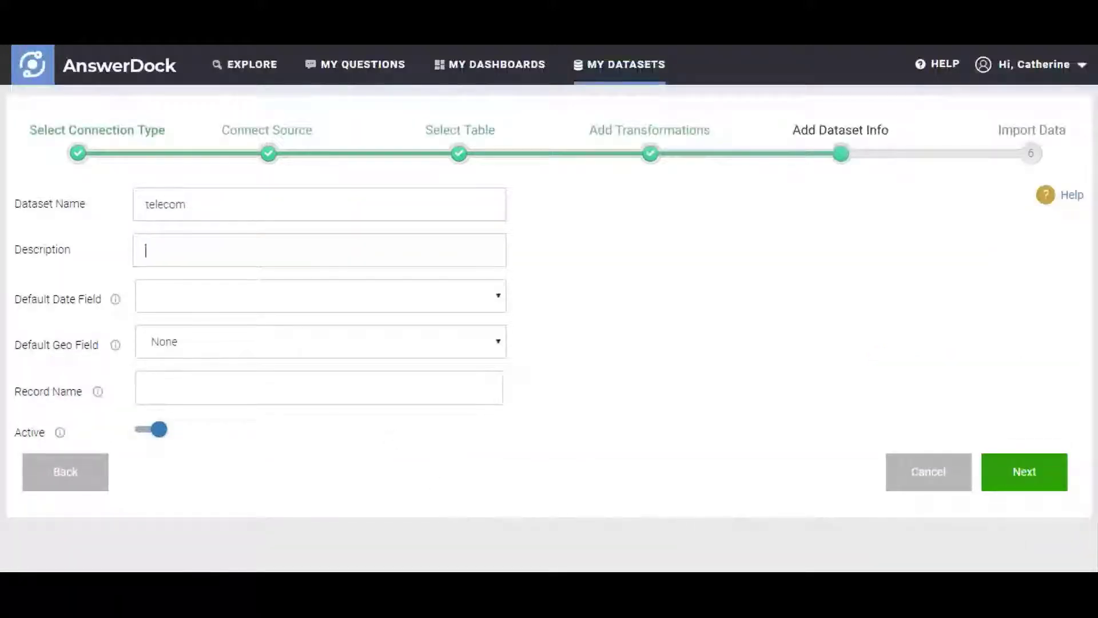
pyautogui.write('telecom data')
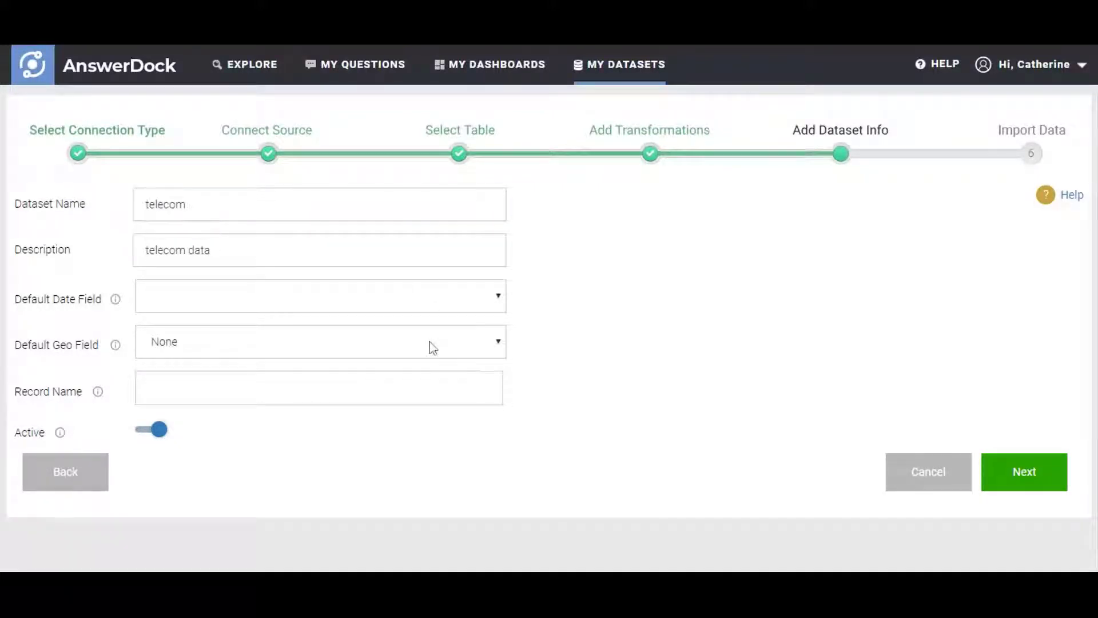
pyautogui.click(227, 93)
# Add the record names subscriber, client and customer to the dataset.
pyautogui.write('subscriber')
pyautogui.press('Return')
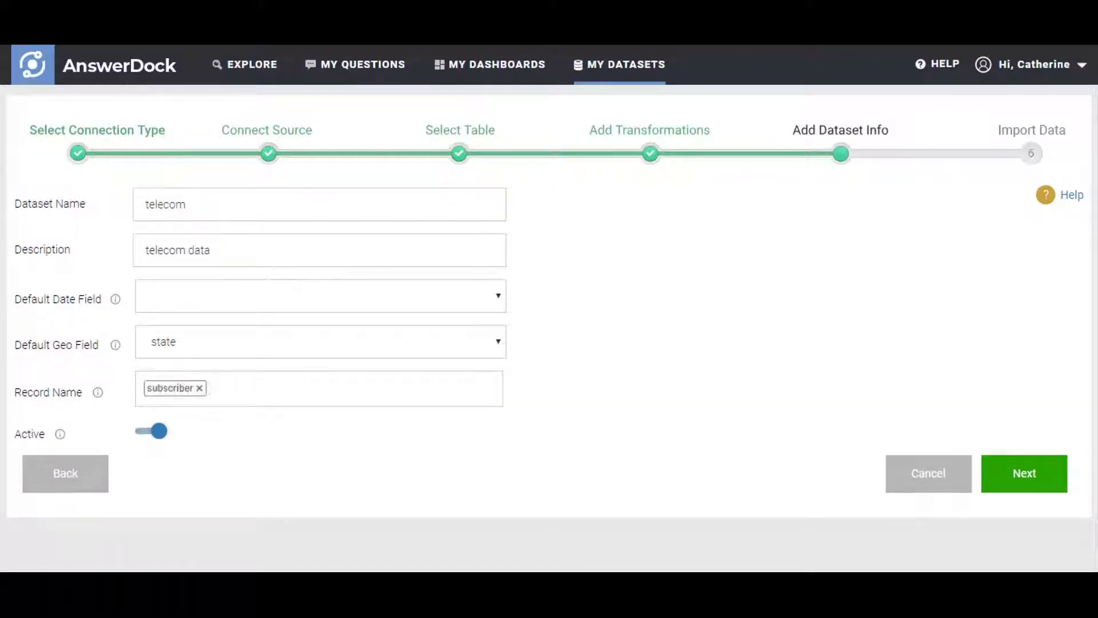
pyautogui.write('client')
pyautogui.press('Return')
pyautogui.write('customer')
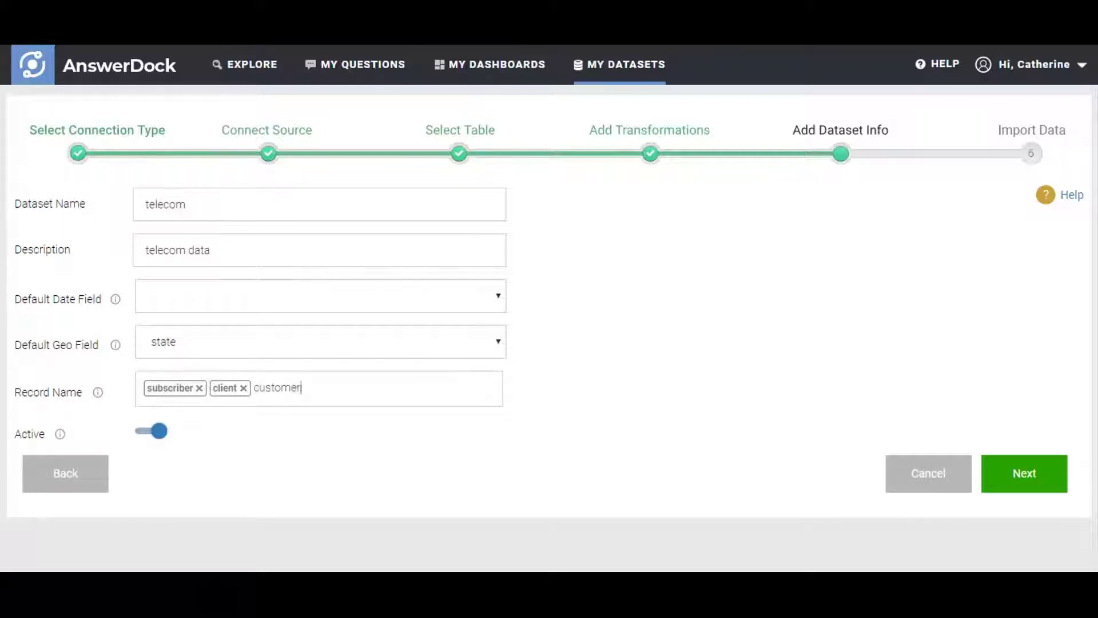
pyautogui.press('Return')
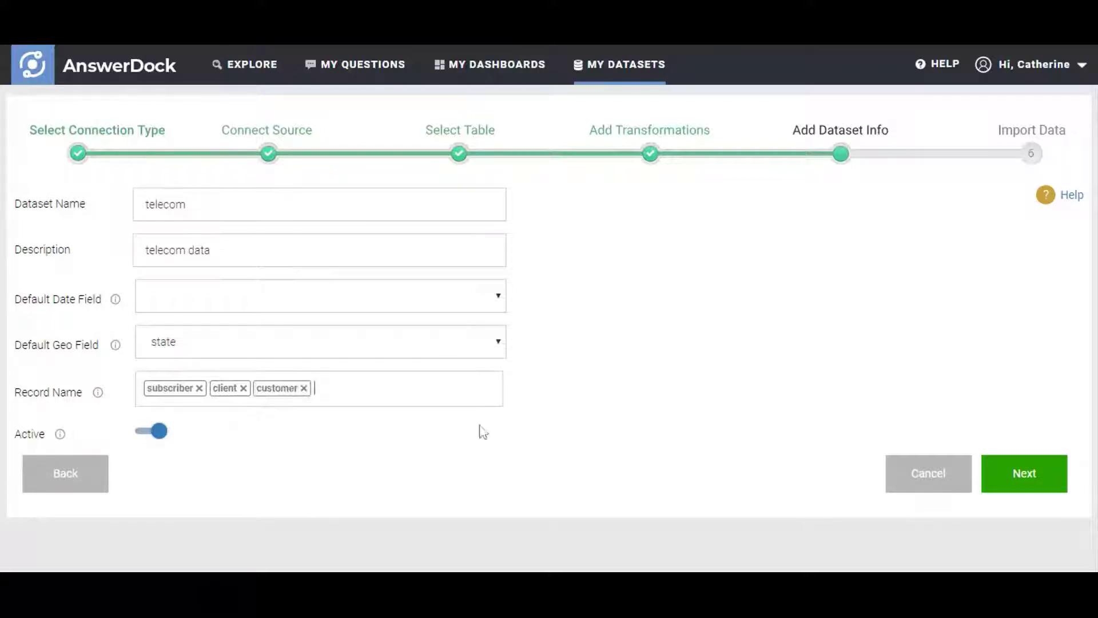
# Continue to the import stage and schedule a repeating task every 1 hour, Monday to Friday, excluding Saturday and Sunday.
pyautogui.click(1019, 470)
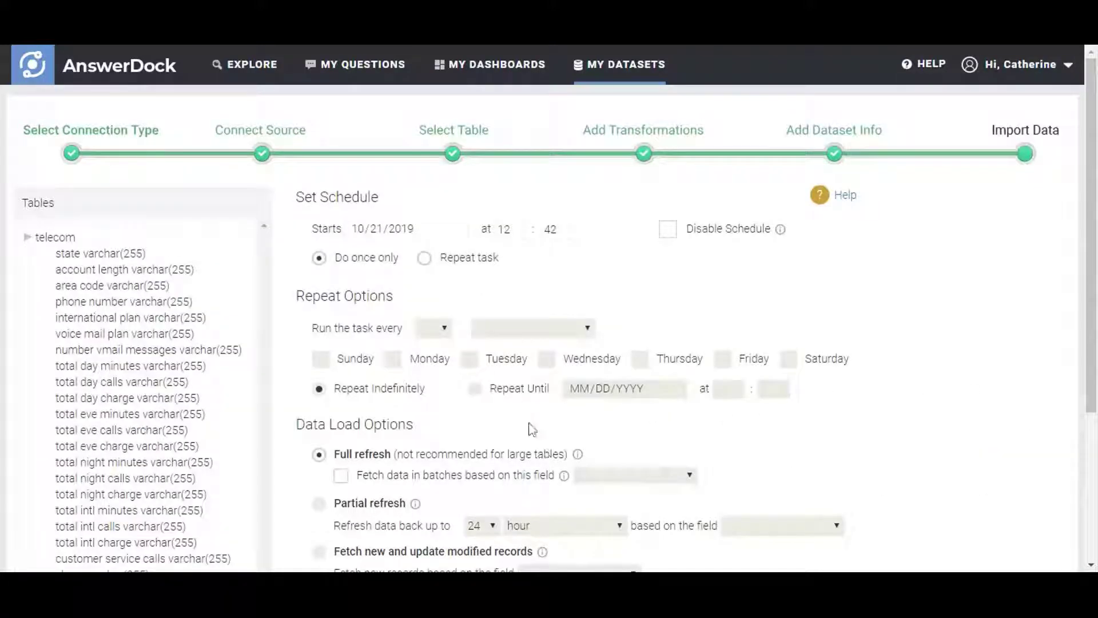
pyautogui.click(424, 258)
pyautogui.click(444, 328)
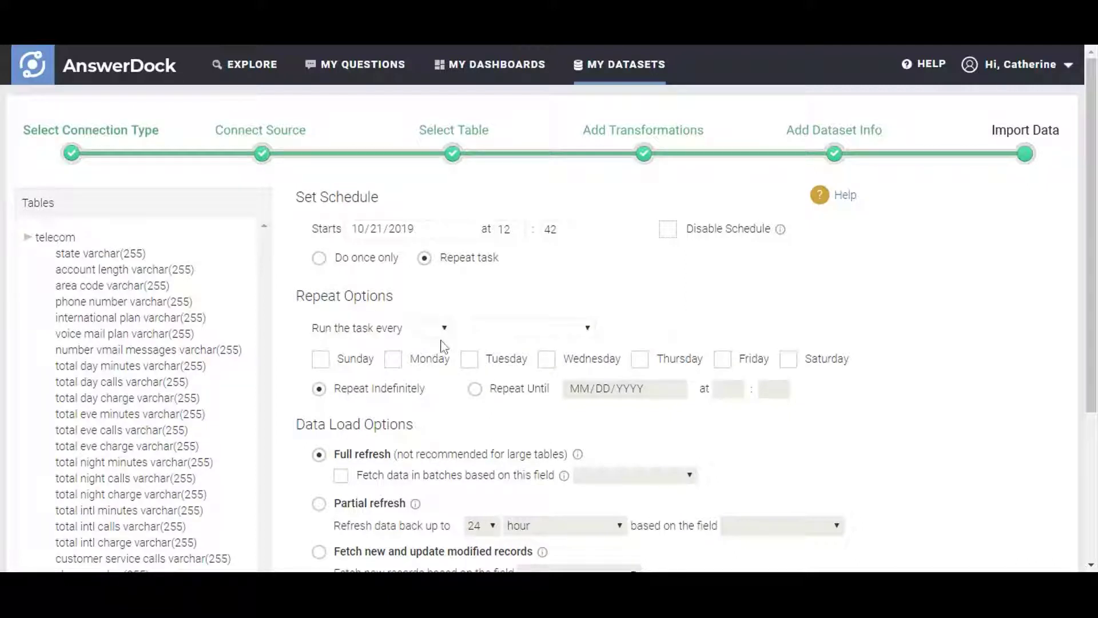
pyautogui.click(445, 347)
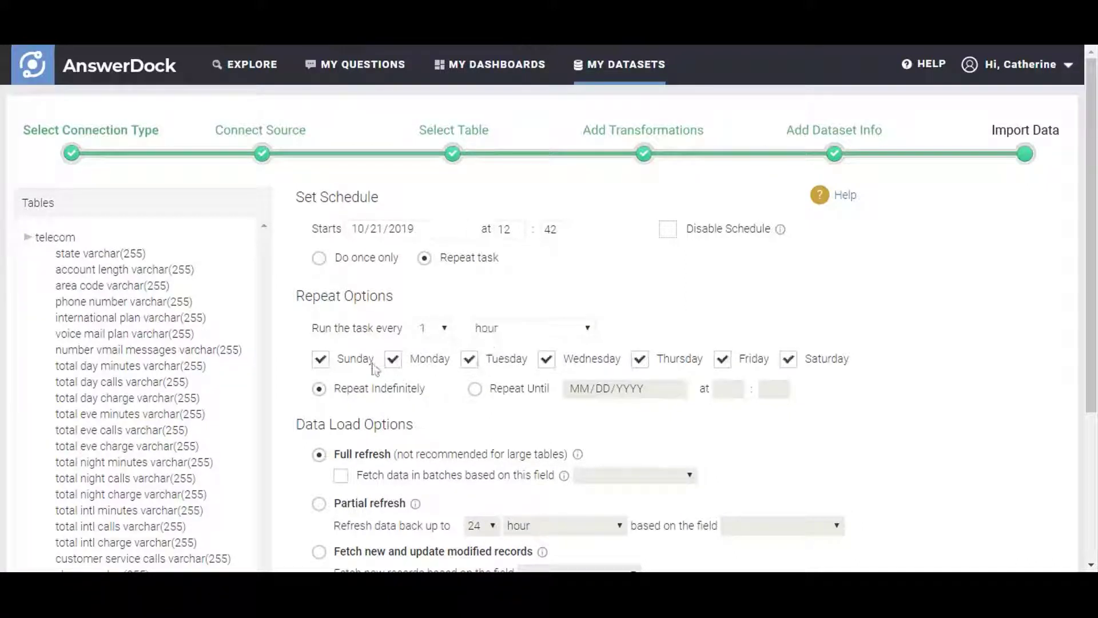
pyautogui.click(321, 360)
pyautogui.click(788, 359)
# Read the explanations of the partial refresh and new-record fetch options, and import the dataset with Full refresh.
pyautogui.scroll(-4, 755, 301)
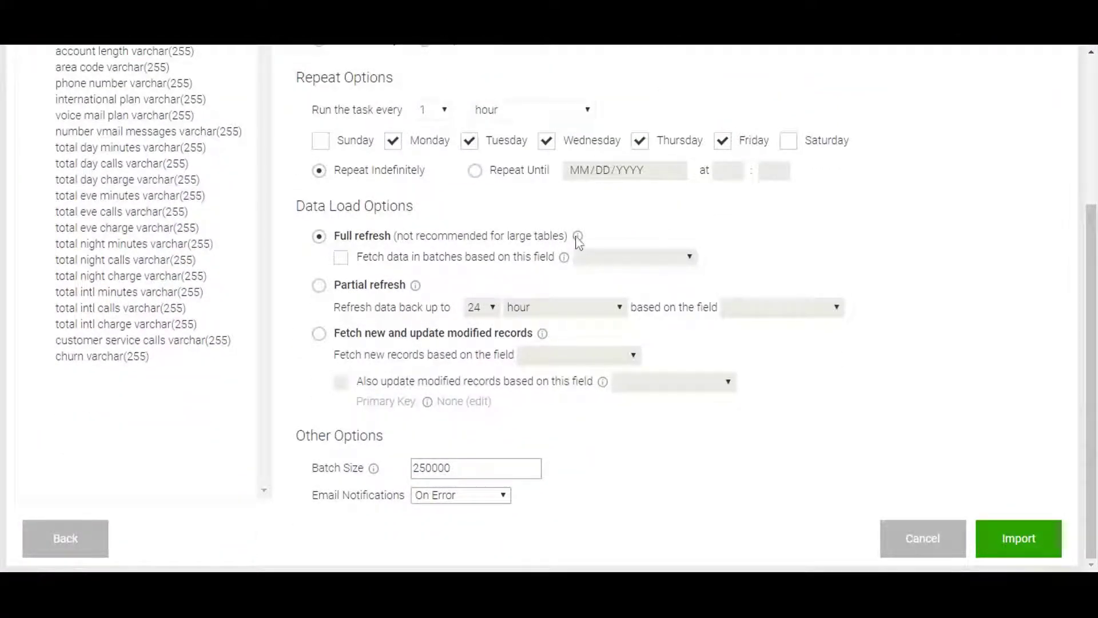
pyautogui.moveTo(416, 287)
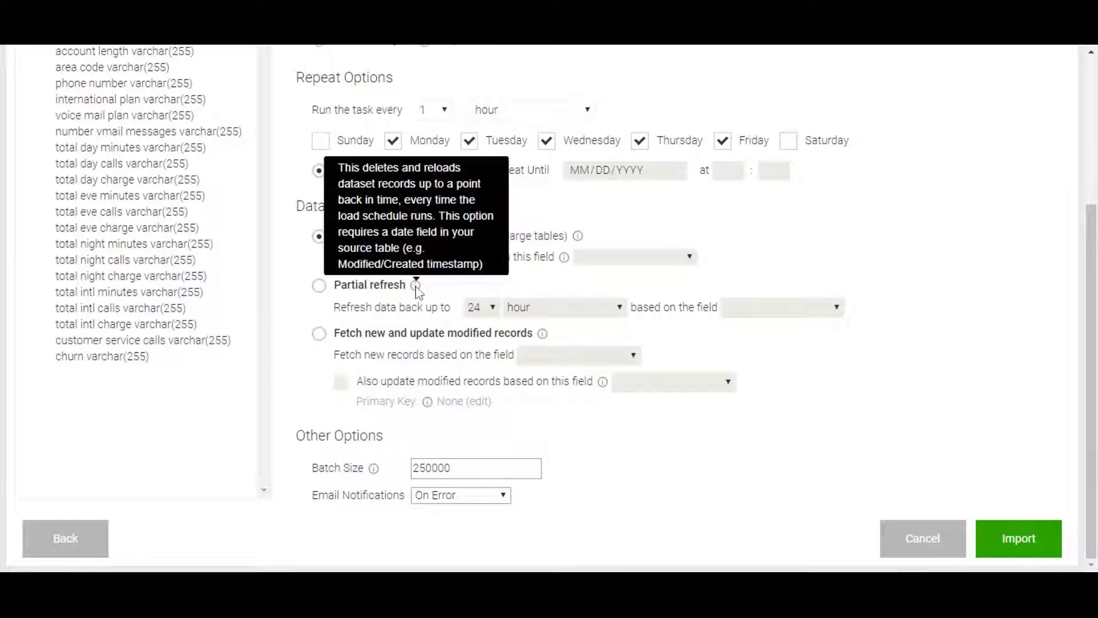
pyautogui.moveTo(542, 334)
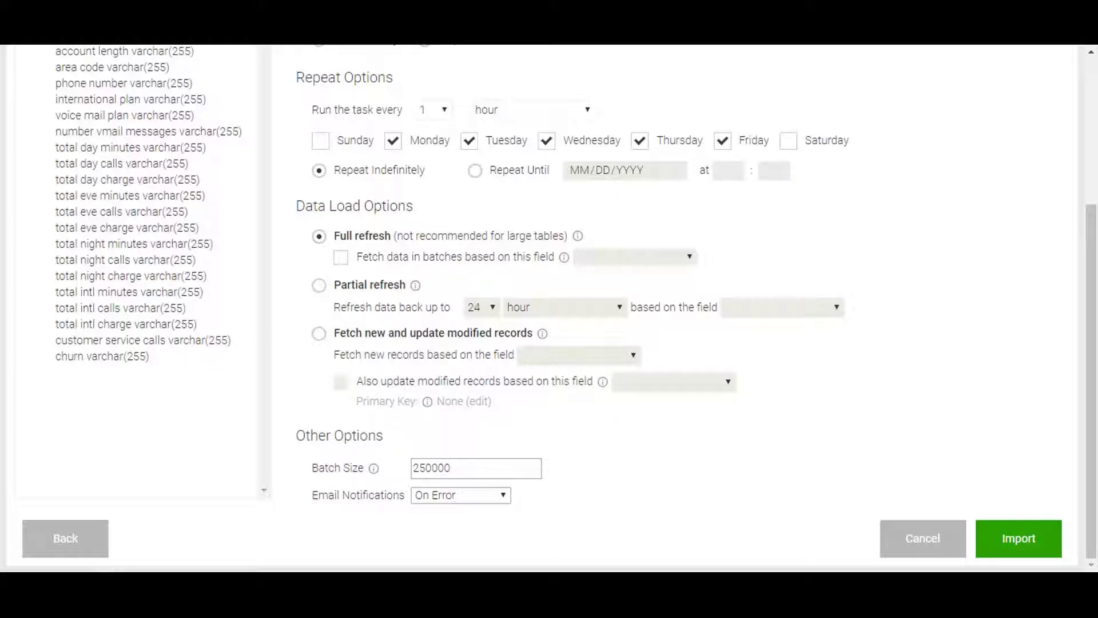
pyautogui.scroll(2, 610, 435)
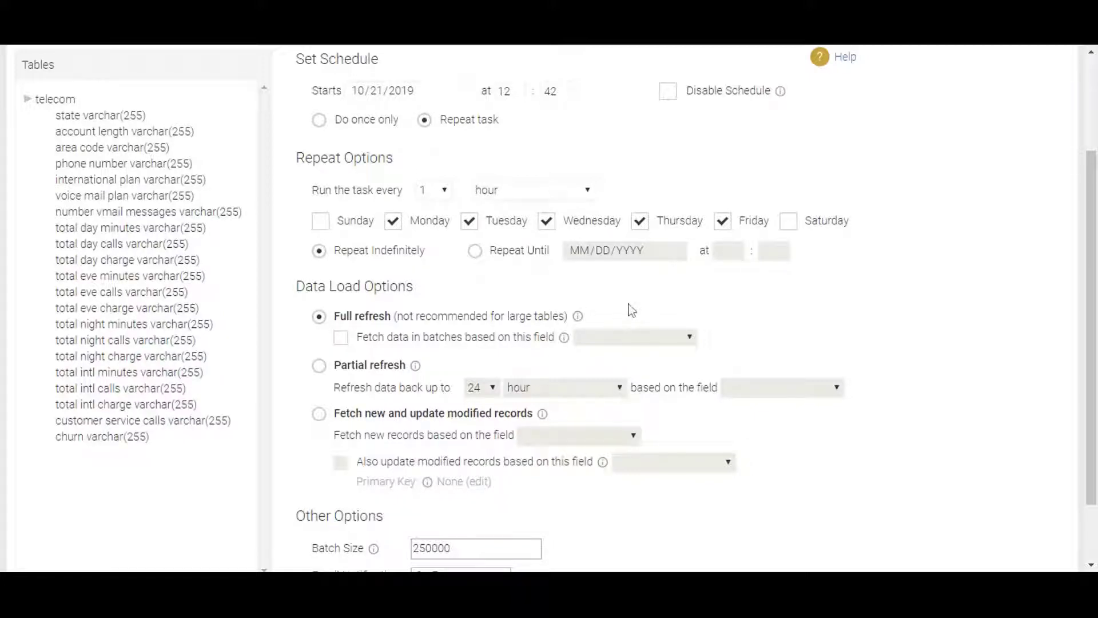
pyautogui.scroll(-3, 628, 309)
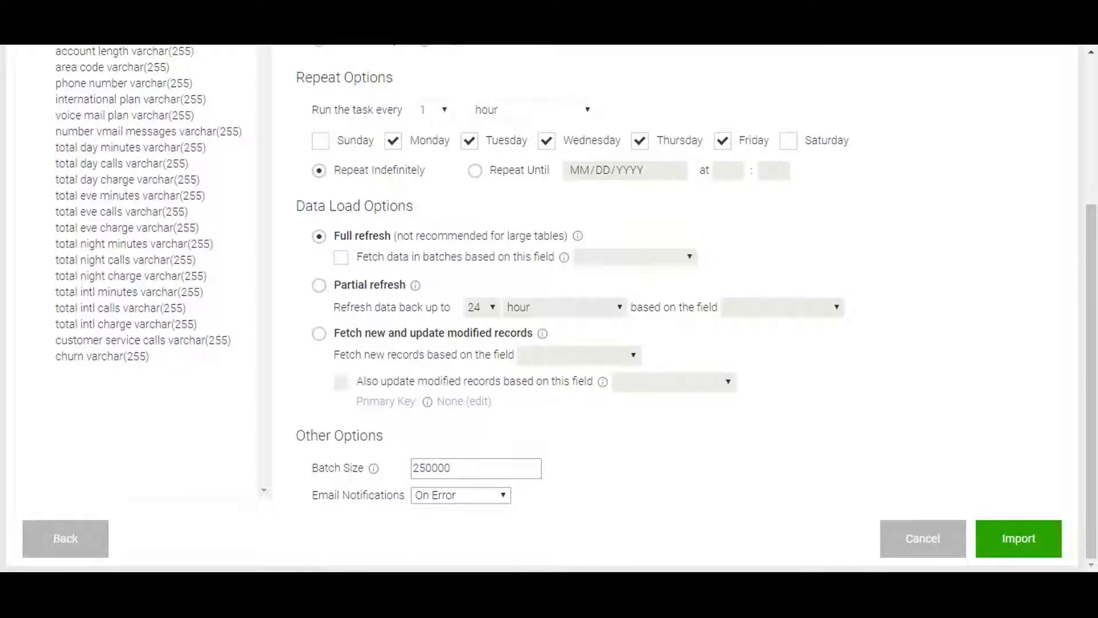
pyautogui.click(1011, 538)
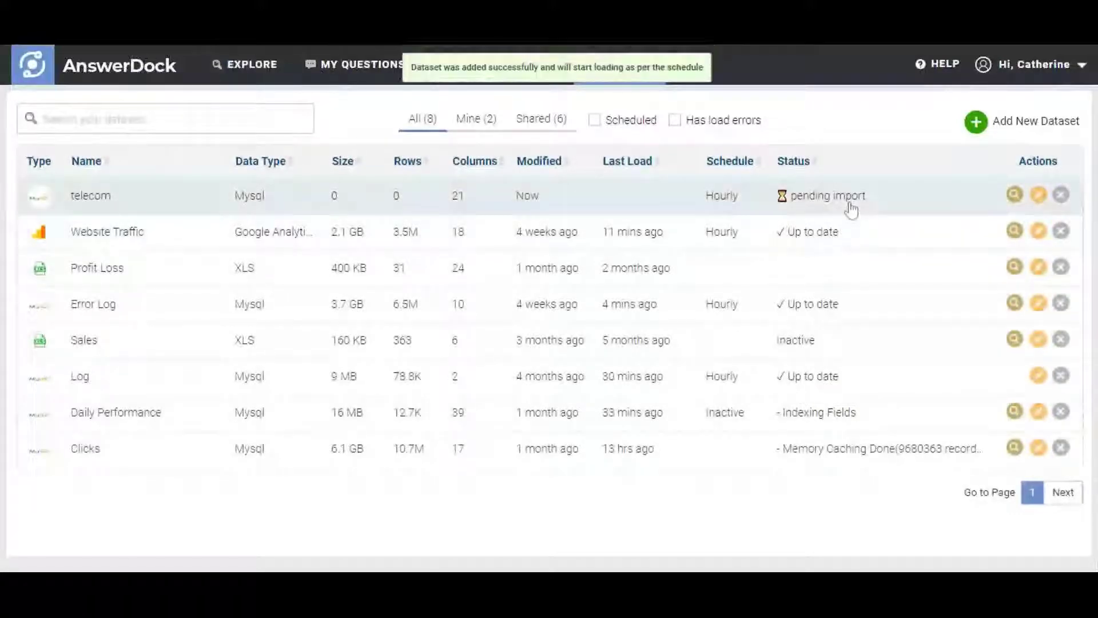
# Open the telecom dataset's load history and refresh the log repeatedly to follow the import's progress.
pyautogui.click(1040, 196)
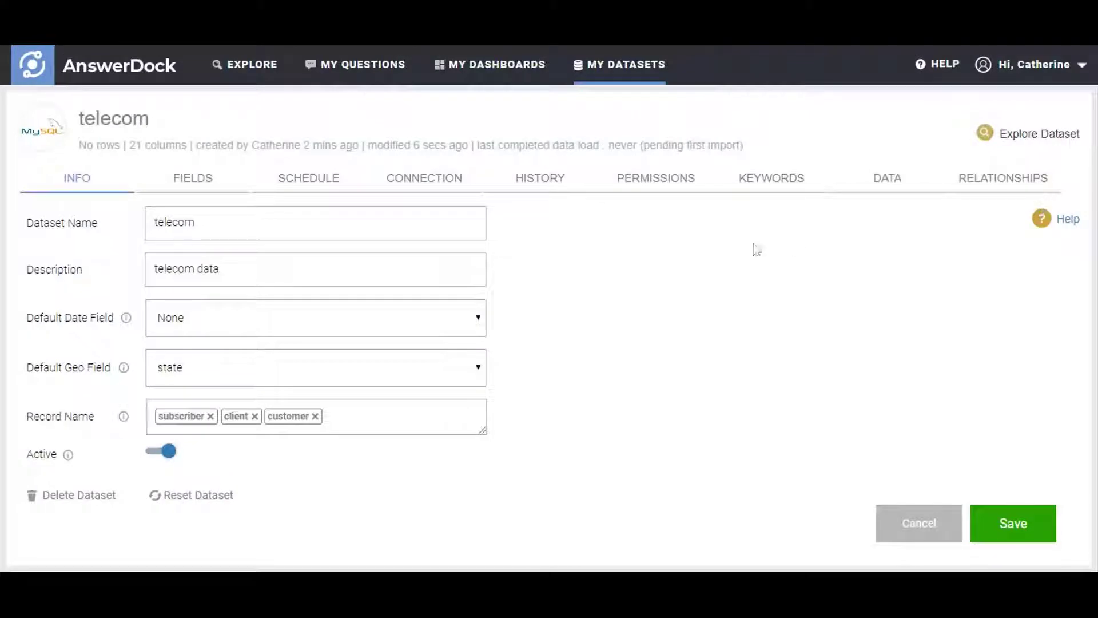
pyautogui.click(559, 186)
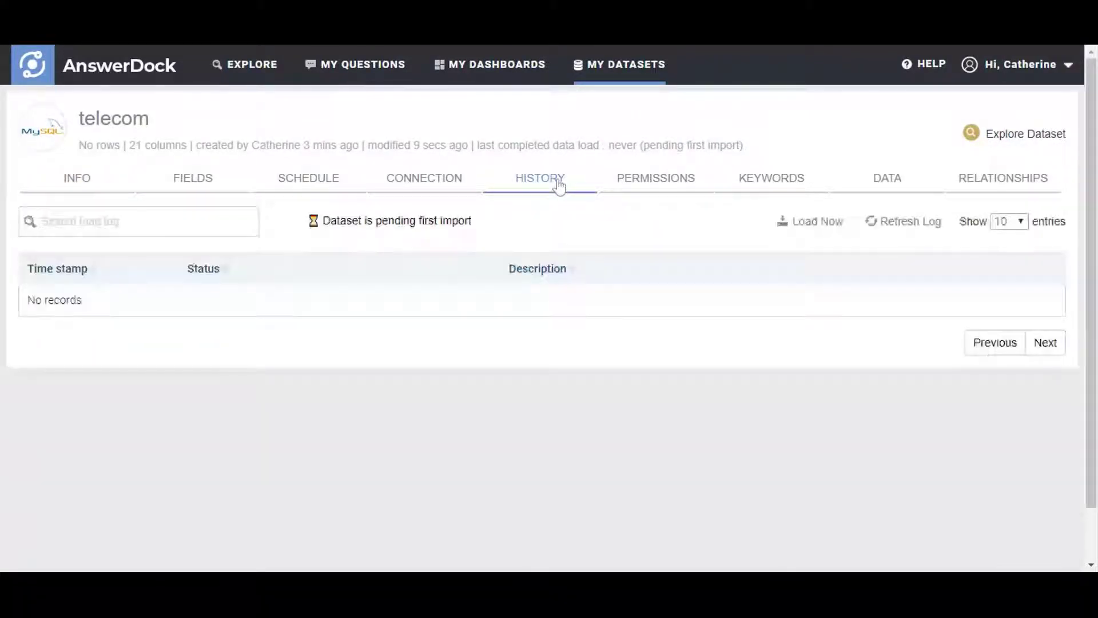
pyautogui.click(910, 225)
pyautogui.click(910, 225)
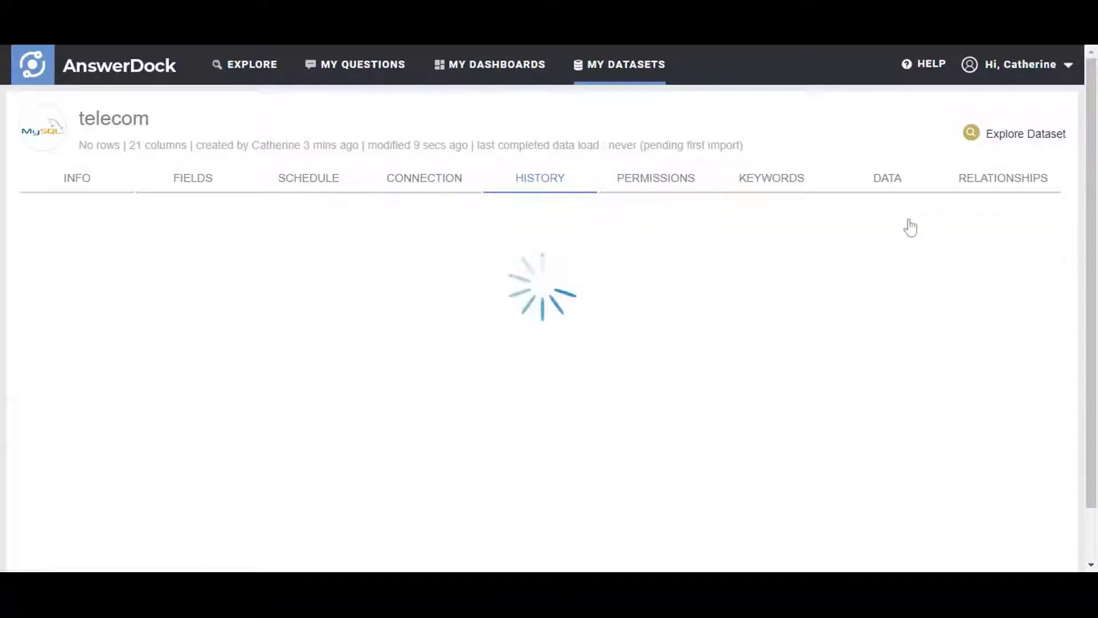
pyautogui.click(907, 223)
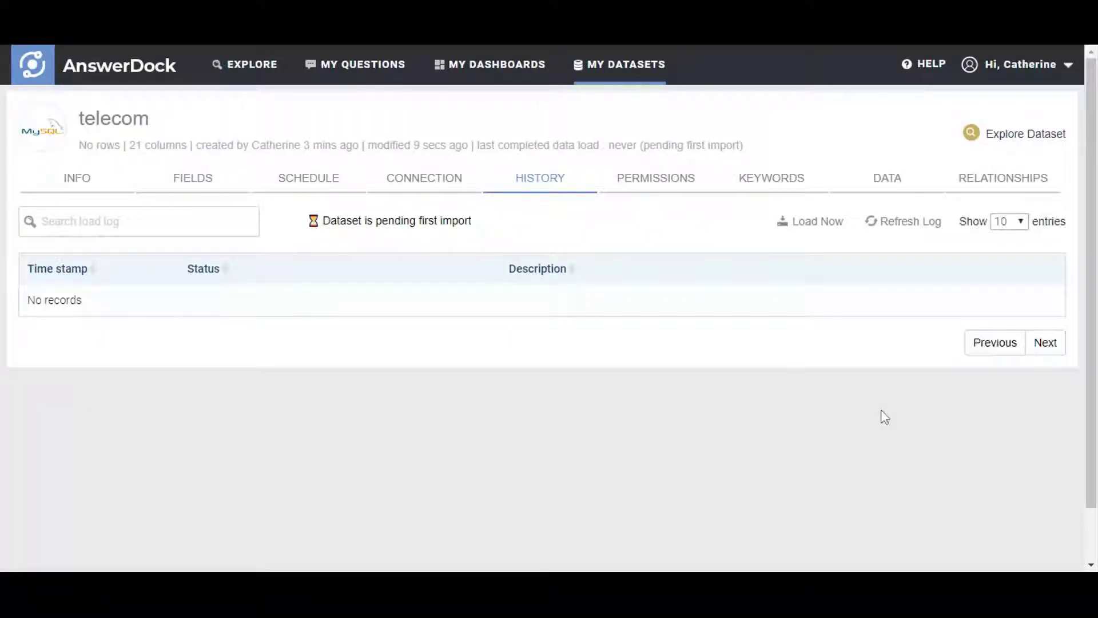
pyautogui.click(907, 230)
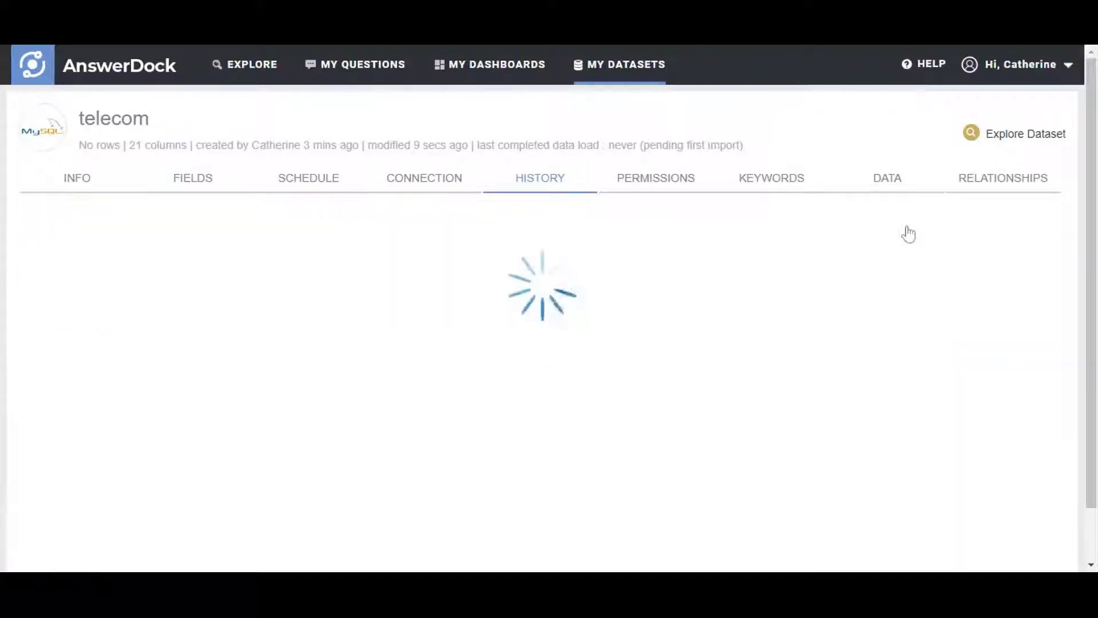
pyautogui.click(908, 231)
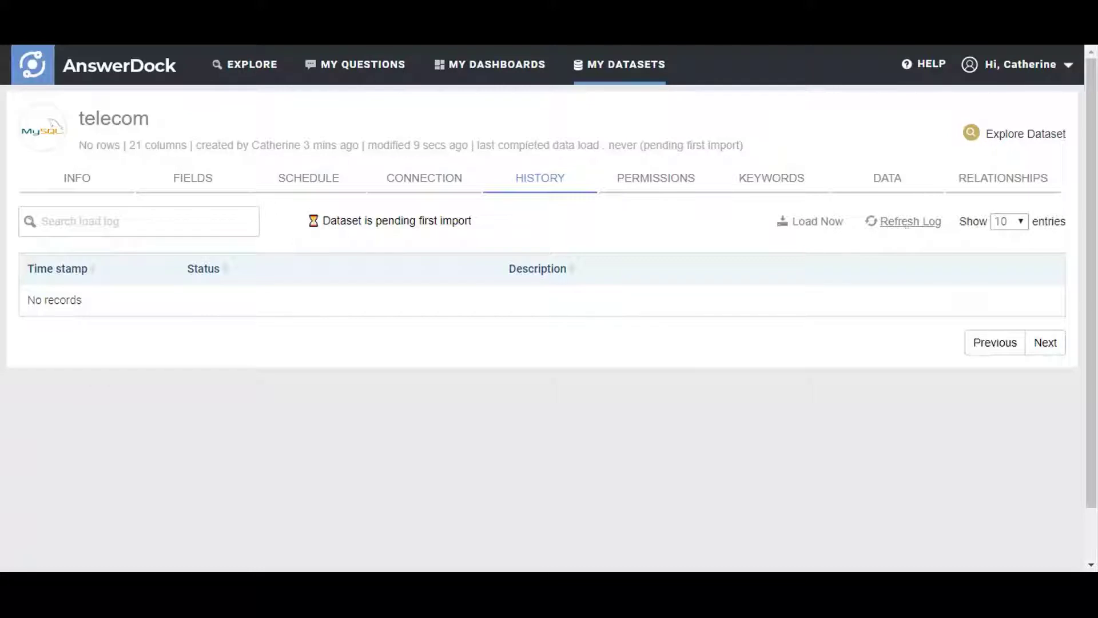
pyautogui.click(907, 228)
pyautogui.click(896, 229)
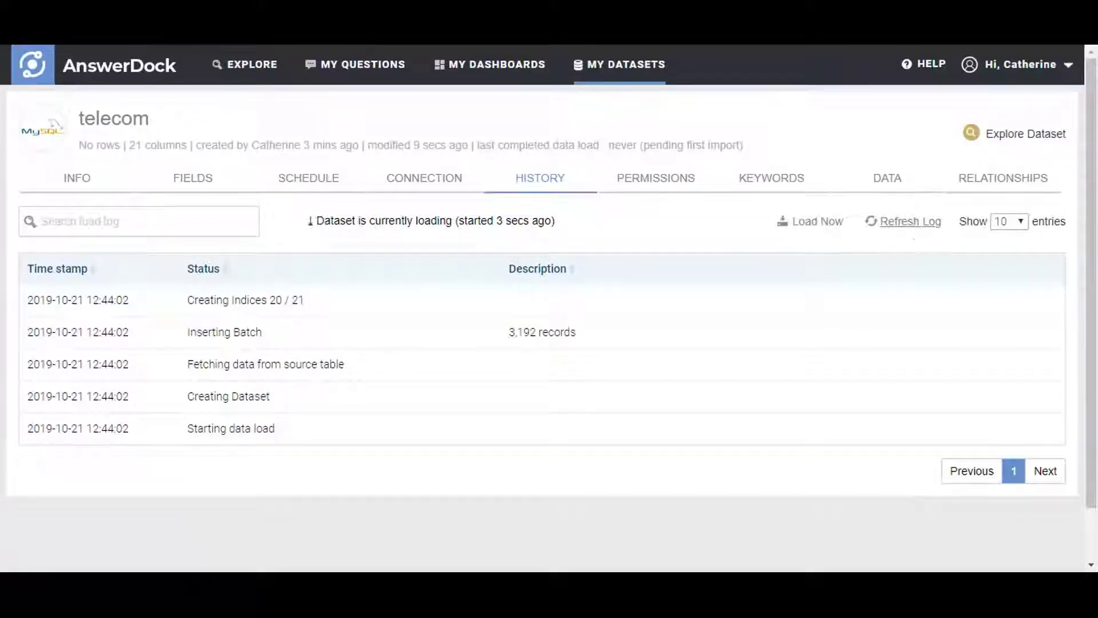
pyautogui.click(914, 229)
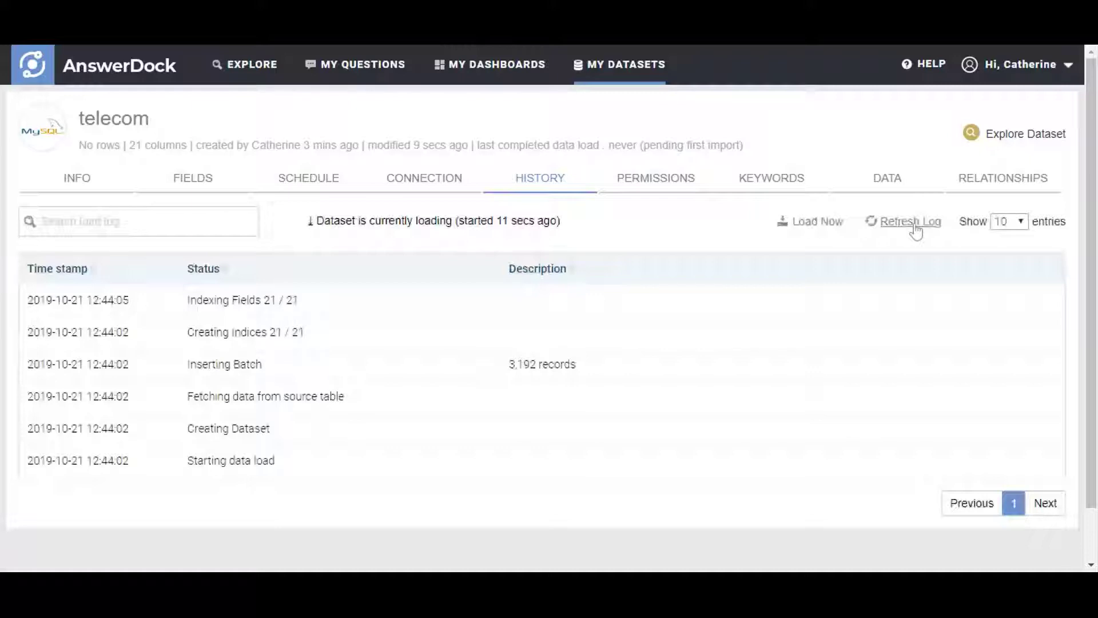
pyautogui.click(914, 228)
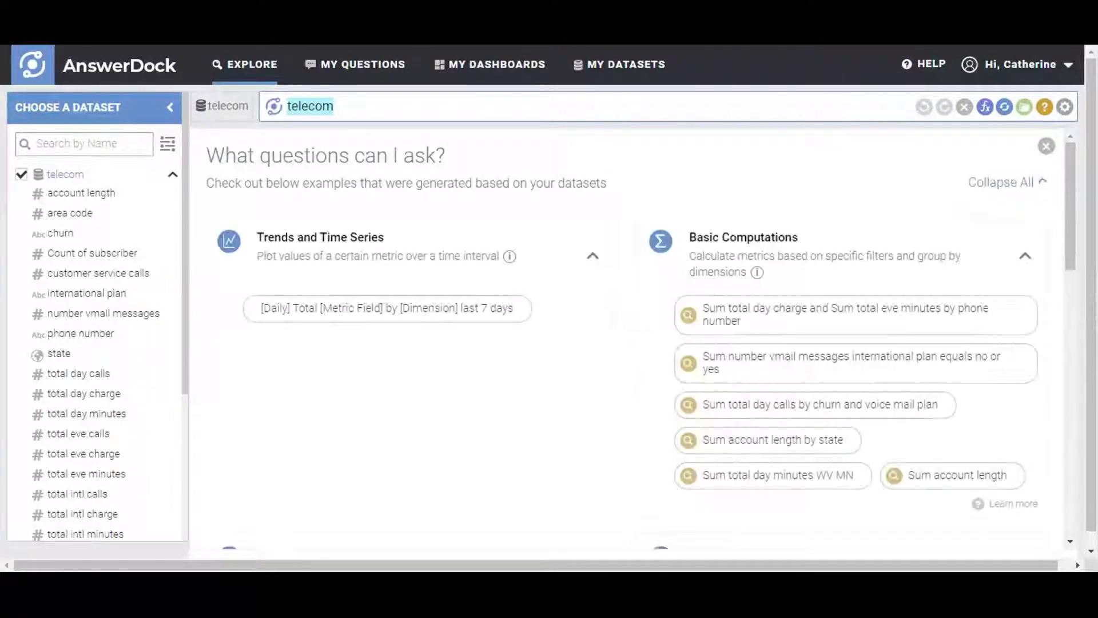
# Look through the example questions generated for exploring the telecom dataset.
pyautogui.scroll(-10, 563, 366)
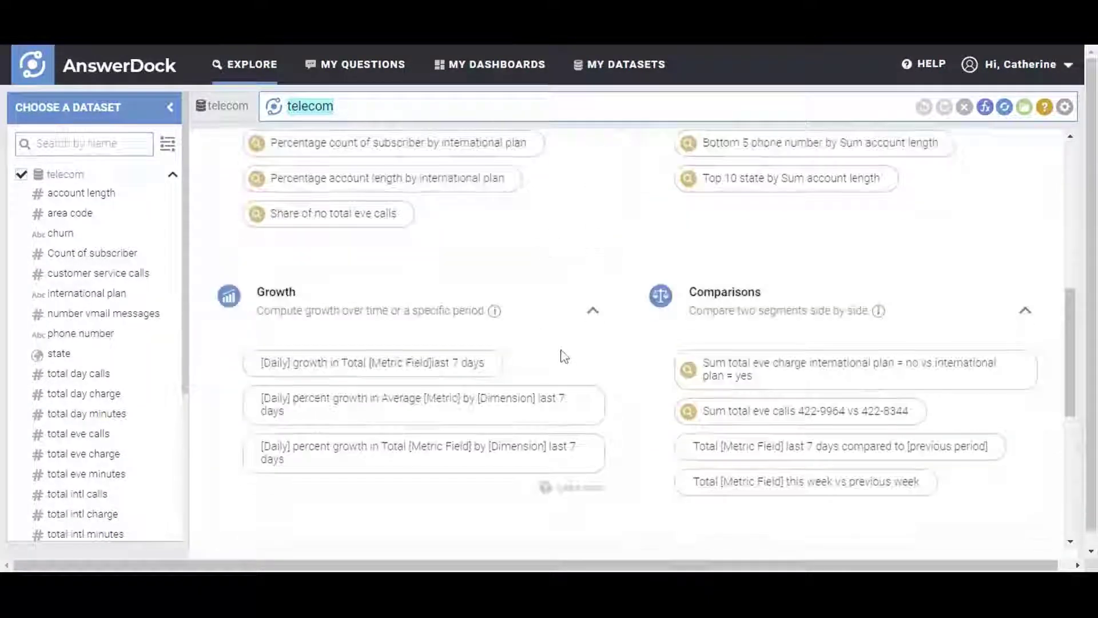